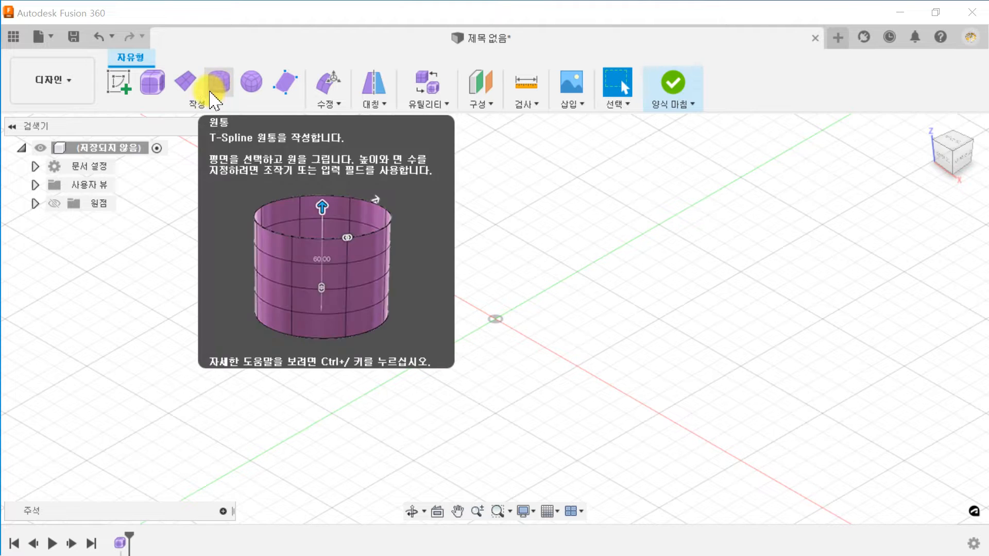
Draw a T-Spline cylinder on the horizontal origin plane, centred on the origin, with a diameter of about 76 mm
left_click(206, 102)
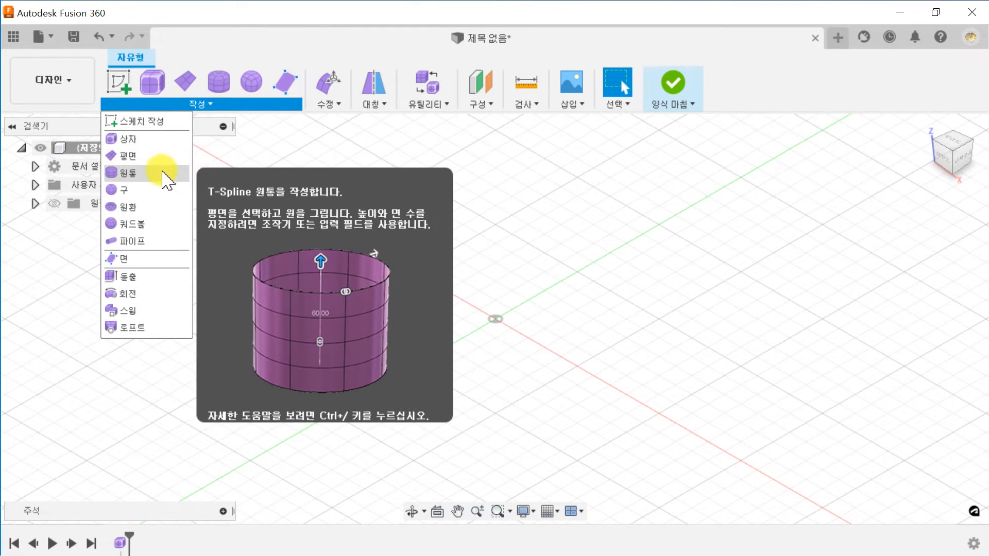
left_click(162, 173)
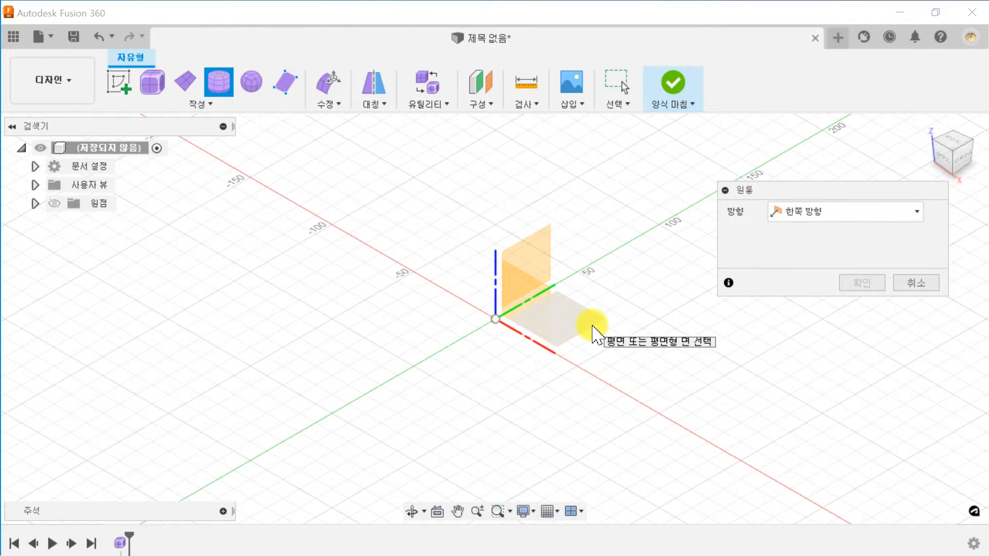
left_click(591, 329)
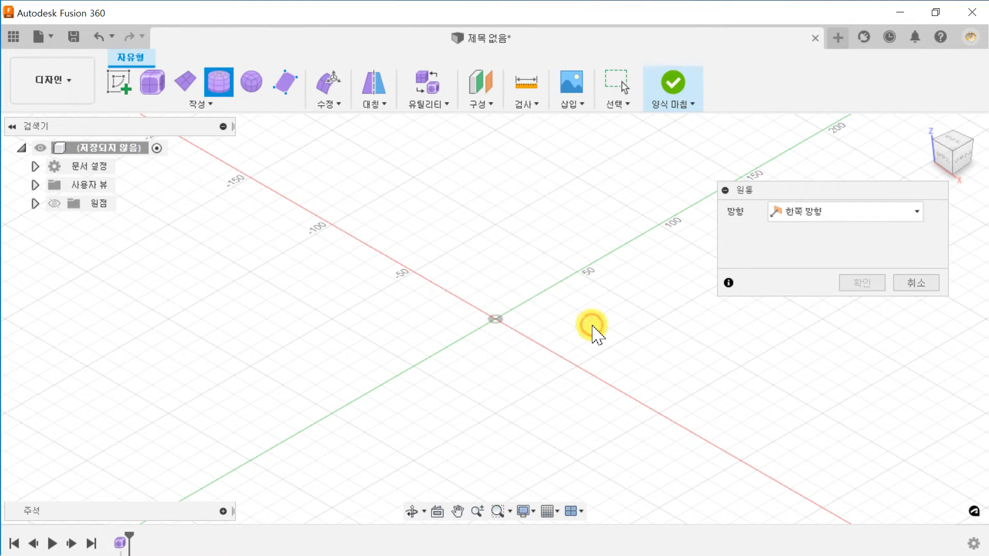
left_click(502, 320)
left_click(556, 356)
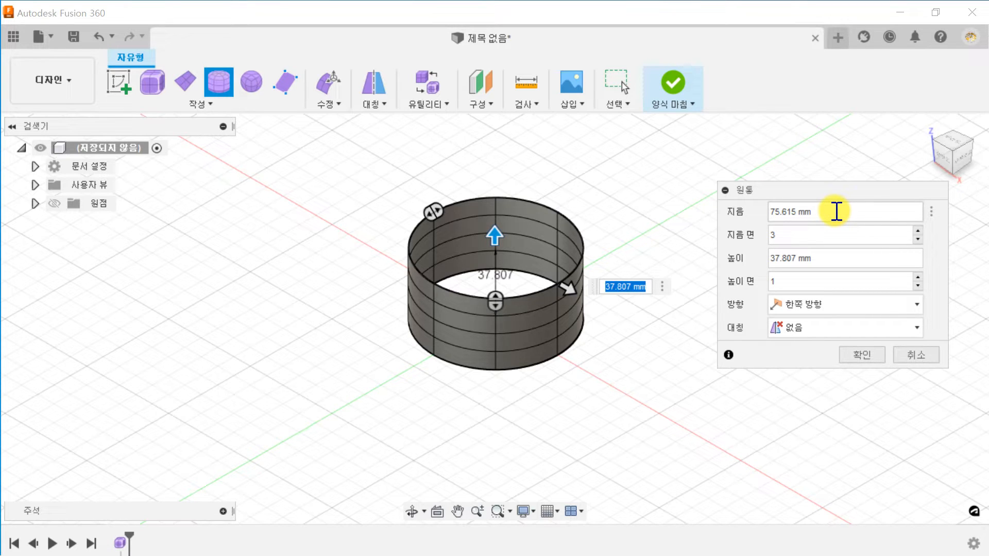
Set the cylinder to a 20 mm diameter with 7 diameter faces and a 30 mm height with 8 height faces
left_click_drag(835, 211, 764, 213)
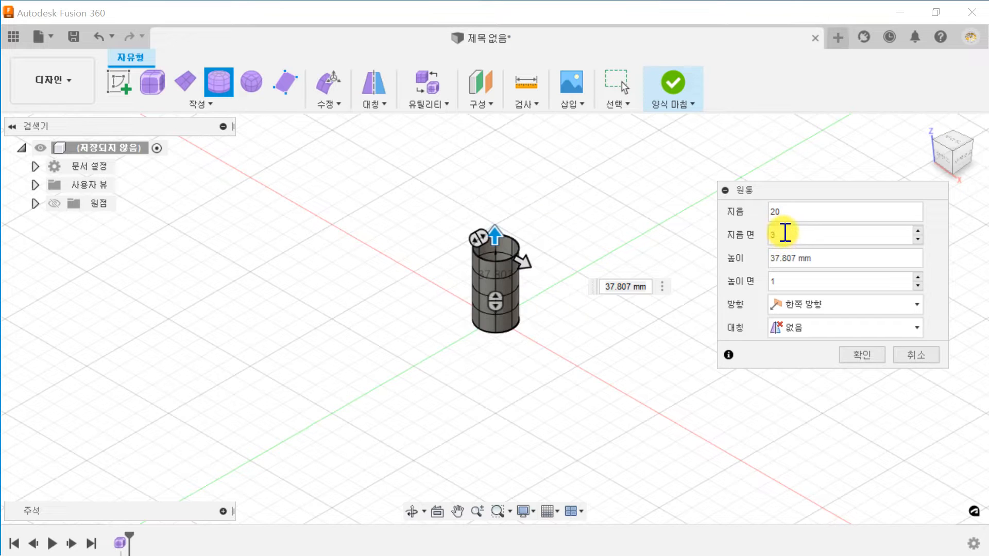
left_click_drag(817, 256, 766, 261)
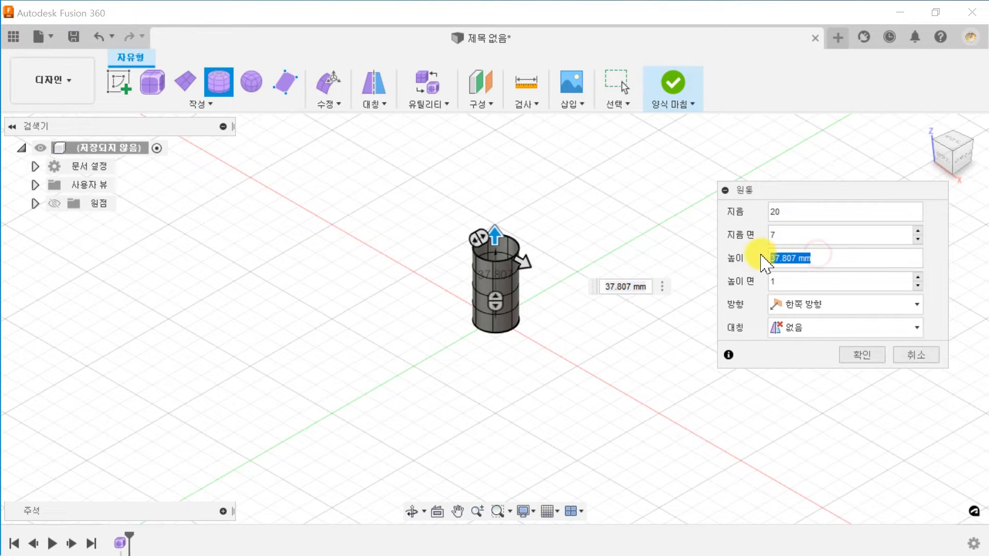
type("30")
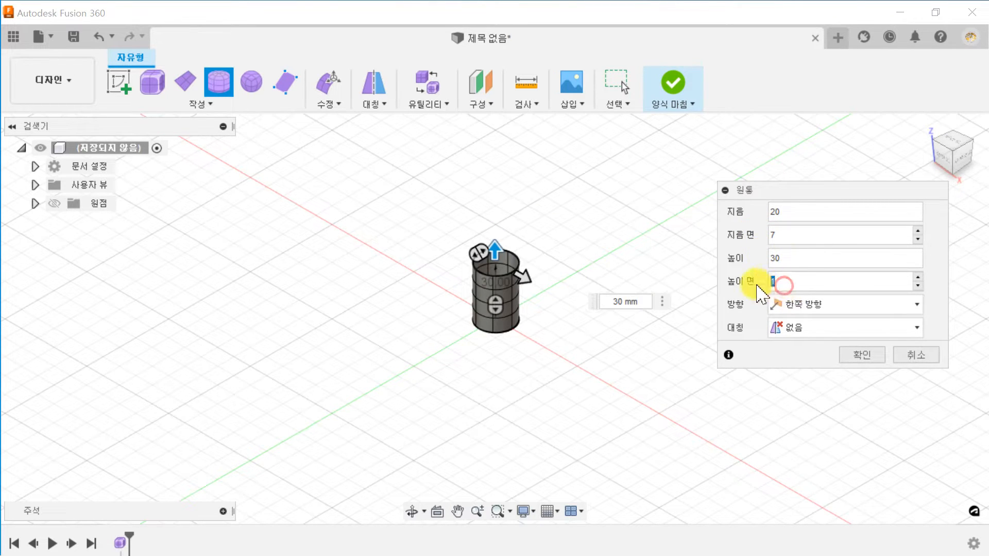
type("8")
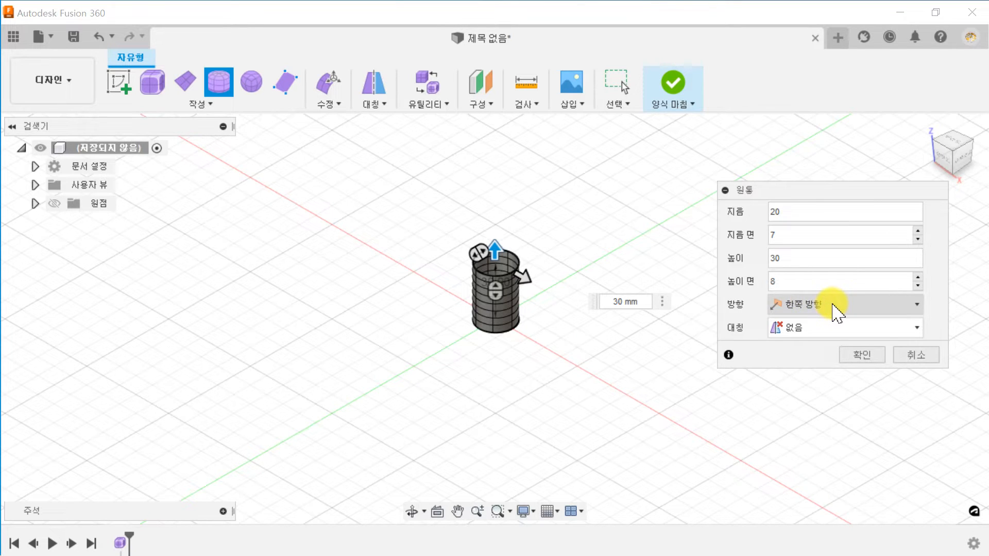
Keep the one-sided direction, apply circular symmetry with an increased symmetric face count, and create the cylinder
left_click(833, 304)
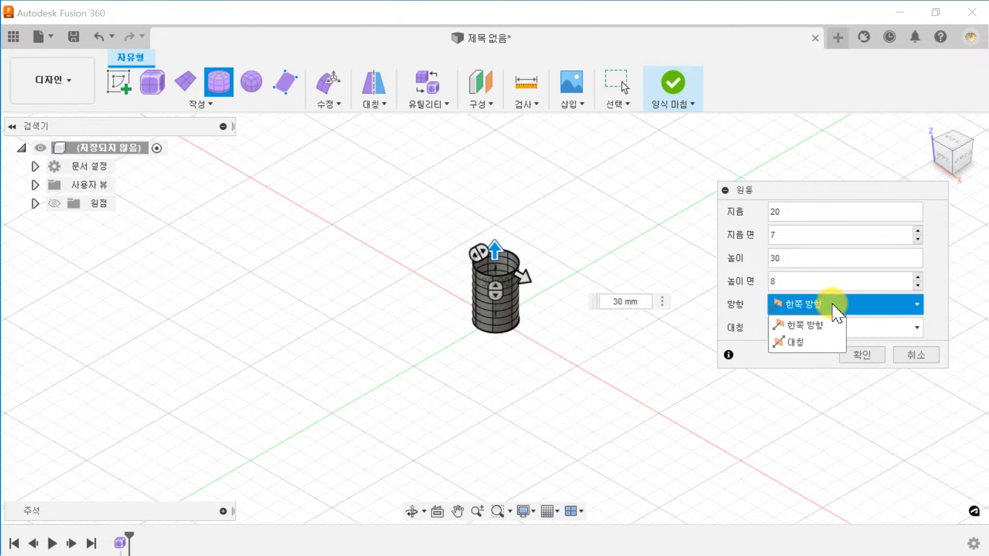
left_click(814, 325)
left_click(810, 328)
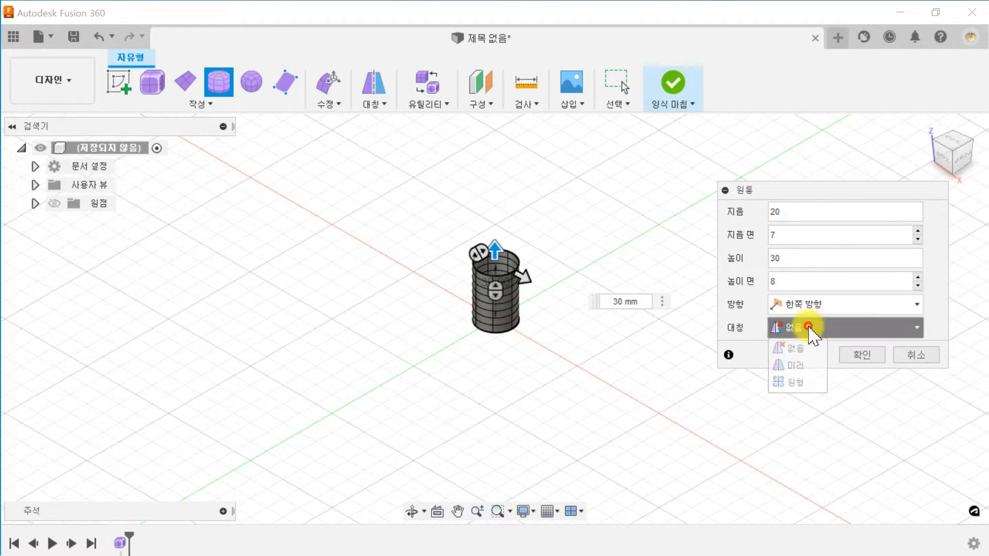
left_click(796, 382)
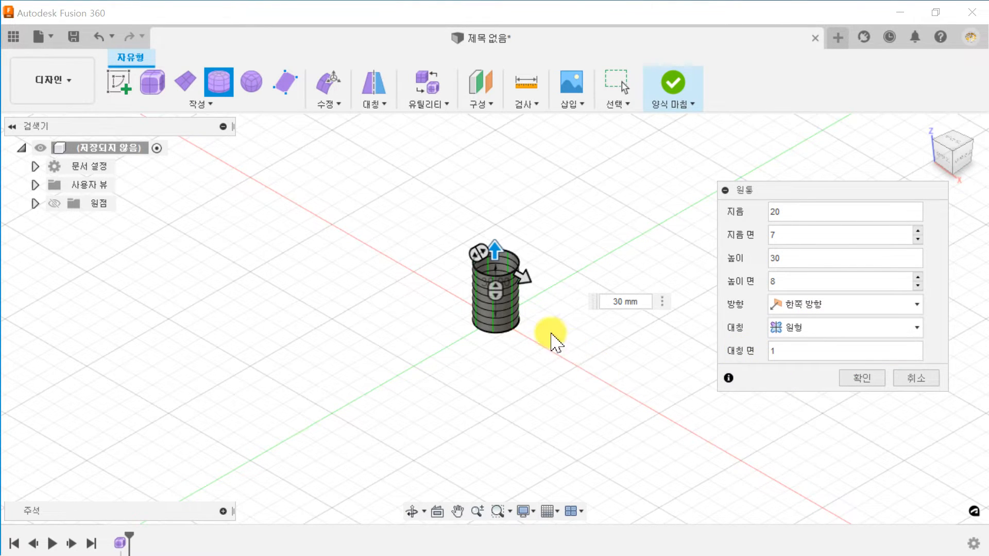
scroll(468, 276, "up", 5)
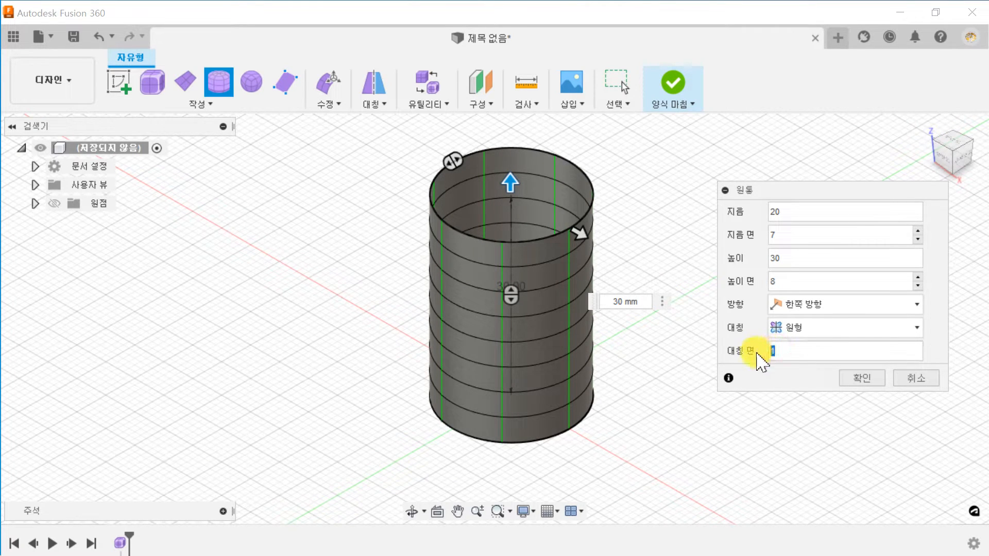
left_click(850, 383)
middle_click_drag(375, 360, 392, 335, "shift")
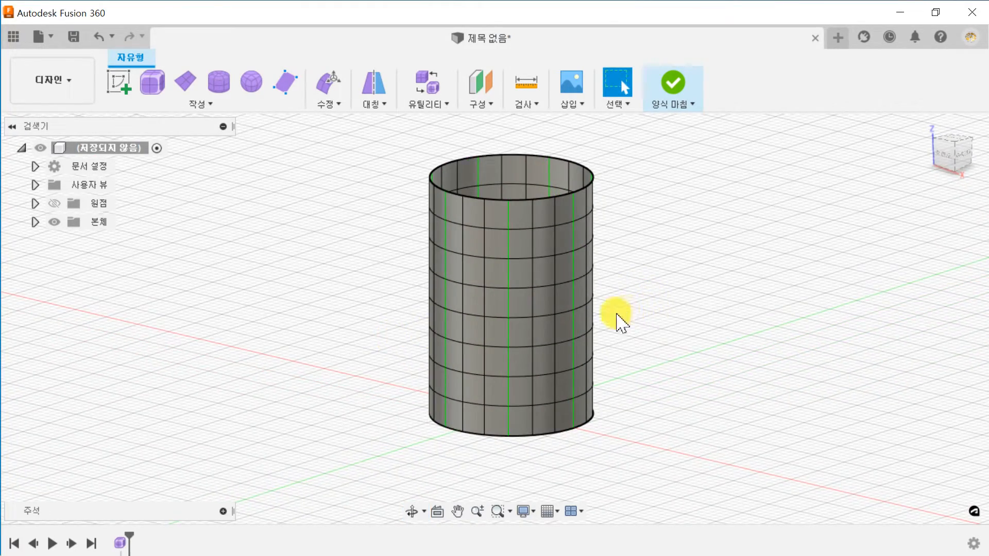
Crease the full-height vertical edges along the cylinder's symmetry lines
double_click(508, 216)
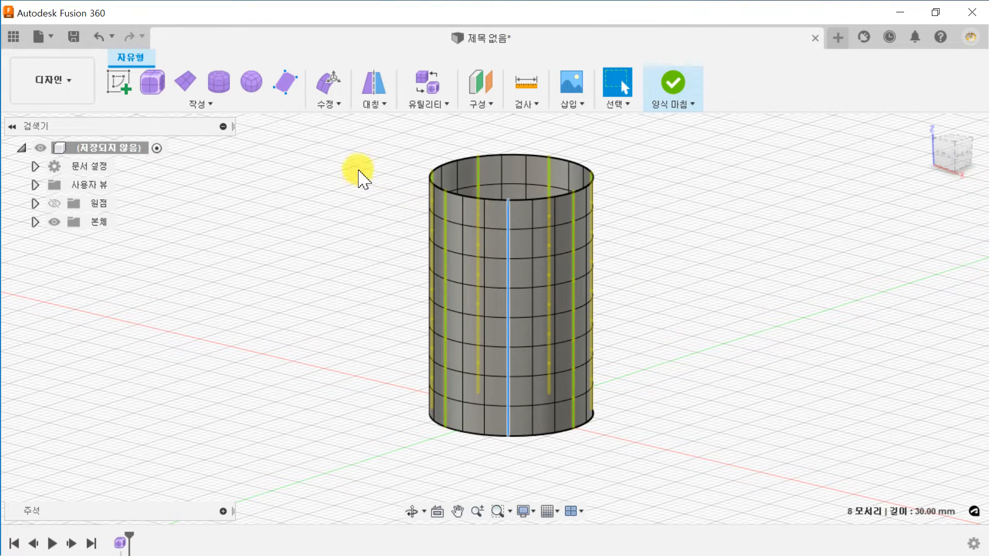
left_click(340, 104)
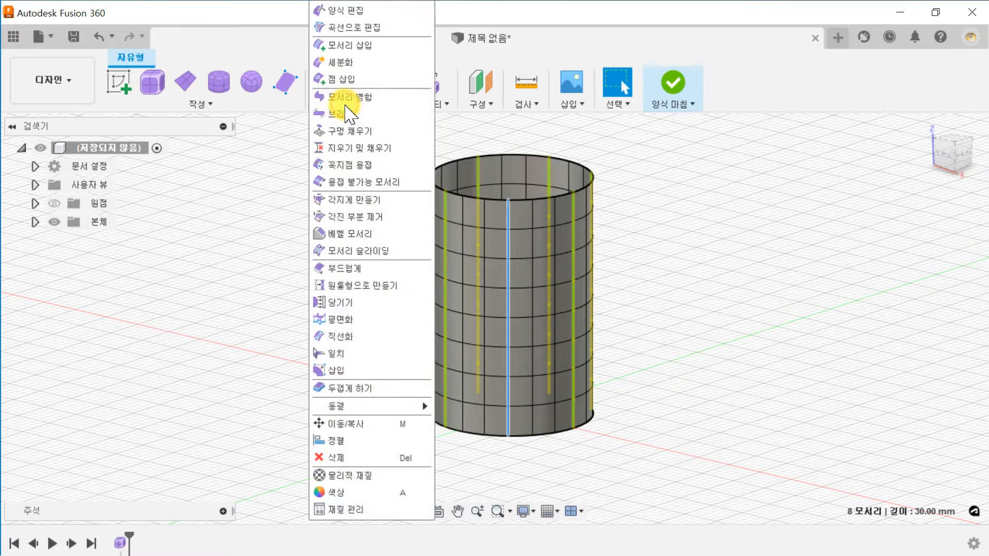
left_click(387, 205)
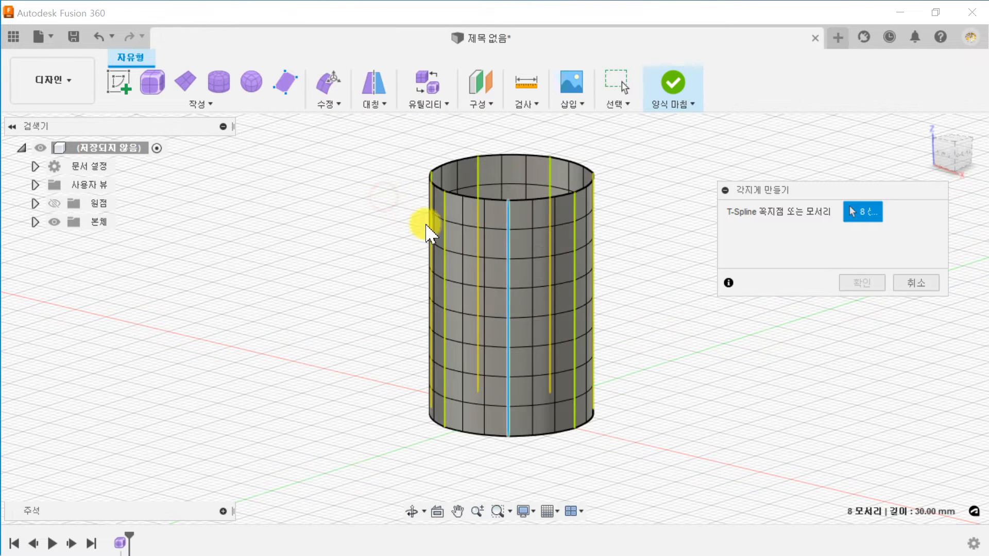
left_click(862, 282)
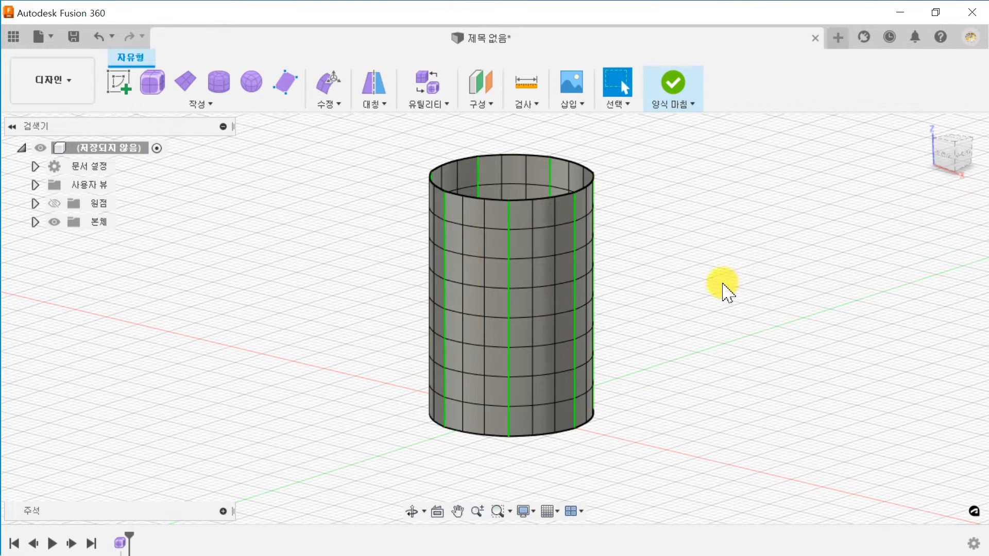
With Edit Form, select the full vertical column of eight faces just beside the front crease and view the cylinder from above
left_click(328, 85)
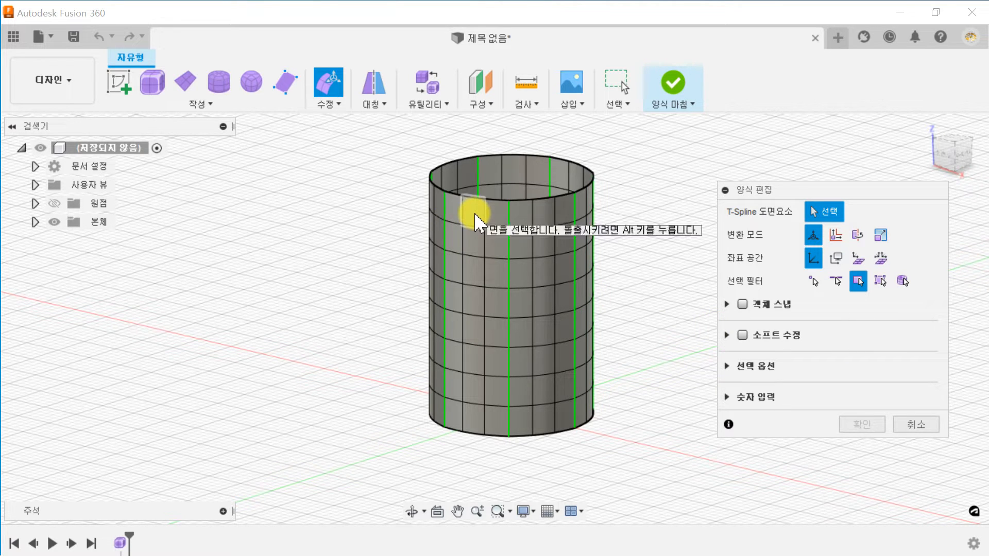
left_click(469, 225)
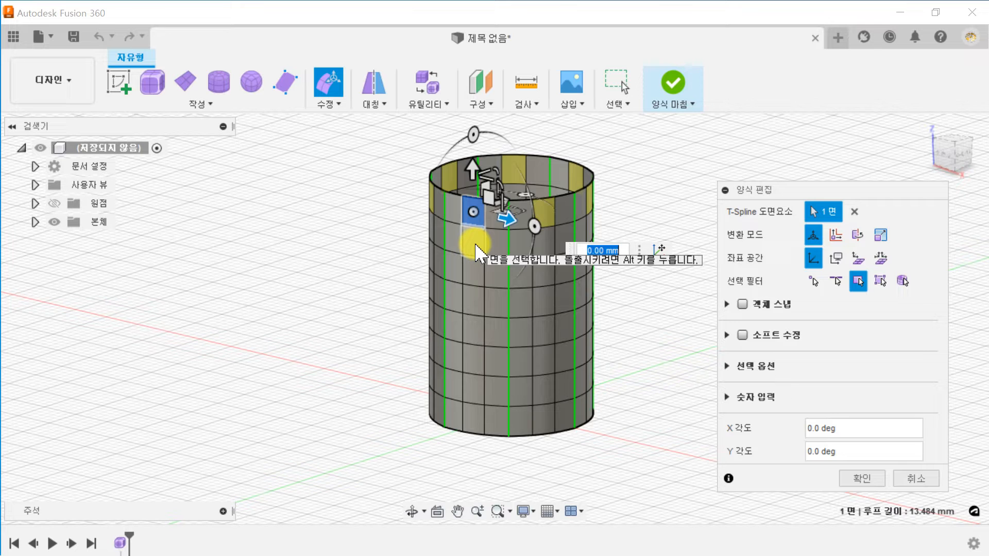
double_click(475, 243, "shift")
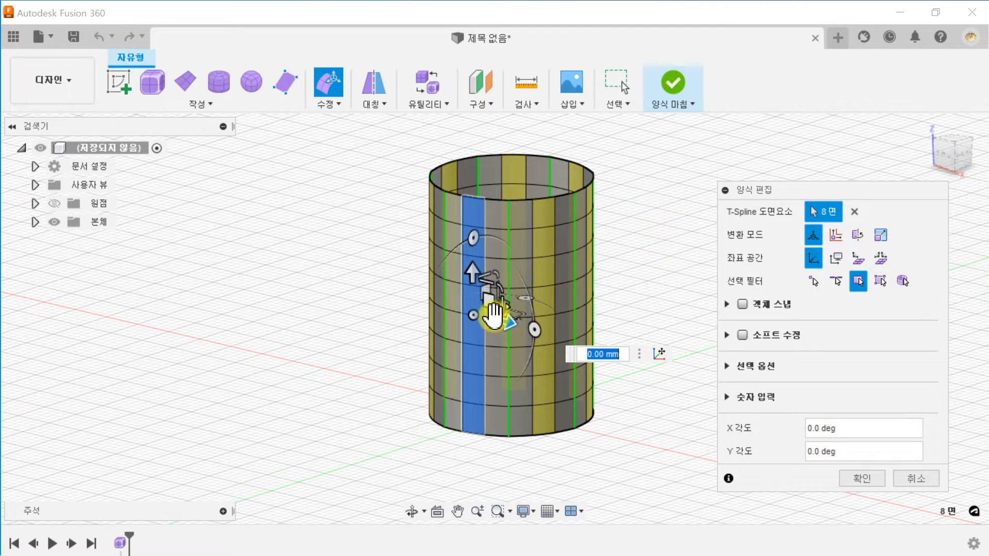
middle_click_drag(686, 223, 690, 334, "shift")
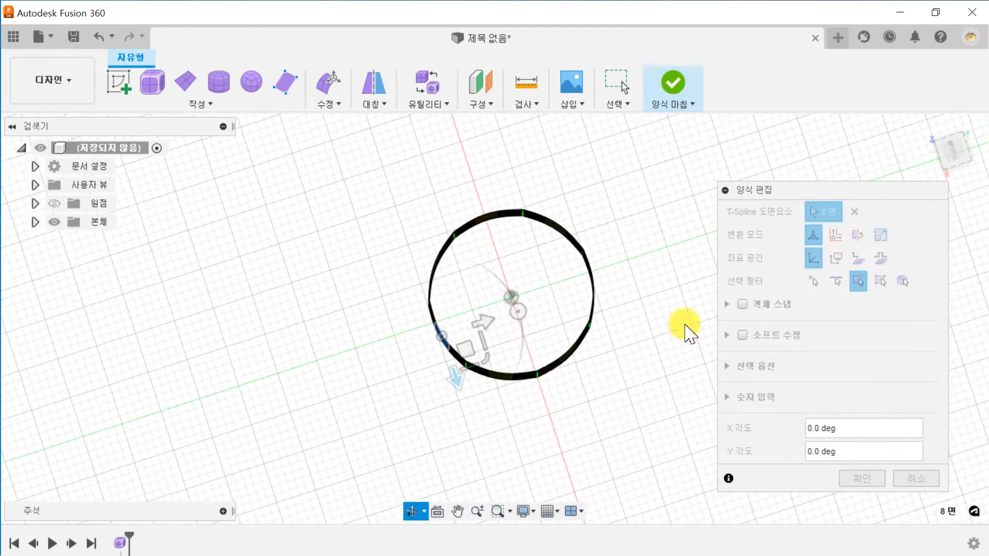
left_click(951, 152)
left_click(964, 124)
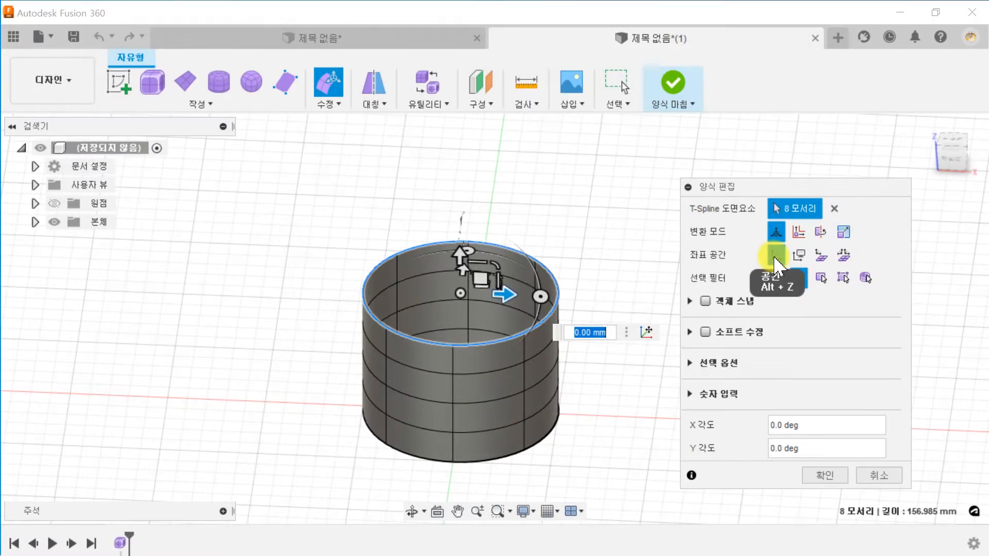
Compare how the Edit Form manipulator on the top rim behaves in World and View coordinate space while orbiting
middle_click_drag(620, 303, 592, 312, "shift")
left_click(799, 255)
middle_click_drag(647, 299, 601, 326, "shift")
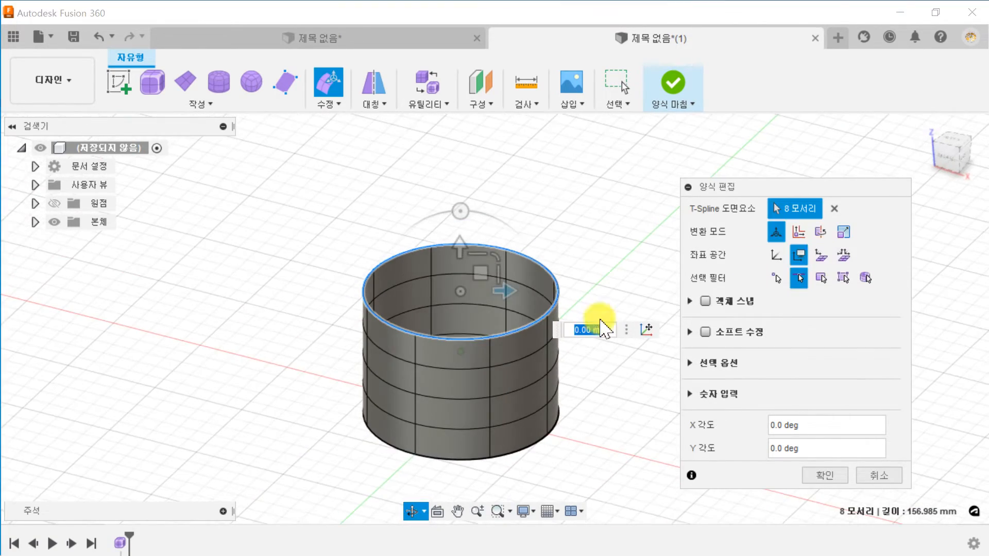
Set the Edit Form coordinate space to Selection after trying Local Per Entity on the top rim
left_click(823, 255)
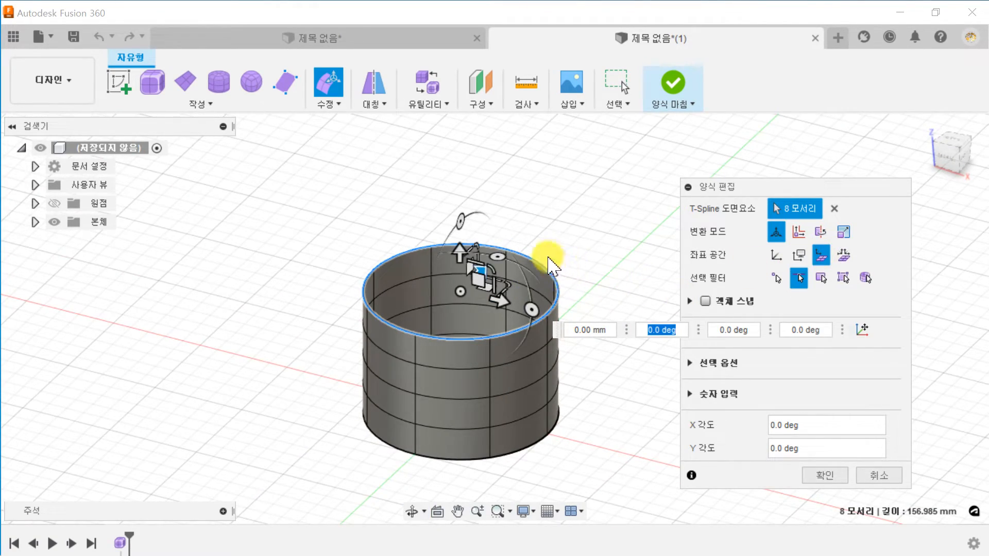
left_click(844, 254)
left_click(822, 255)
left_click(844, 254)
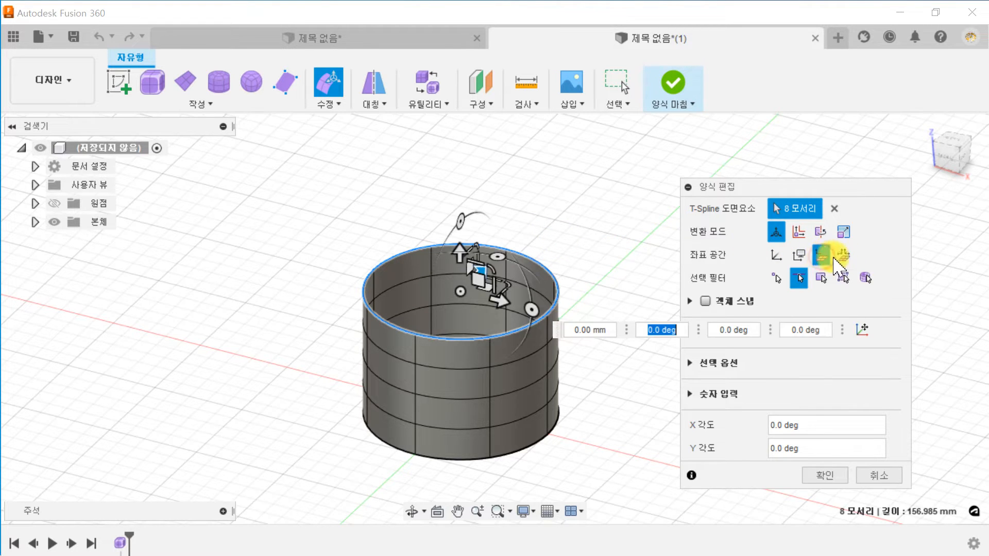
left_click(822, 253)
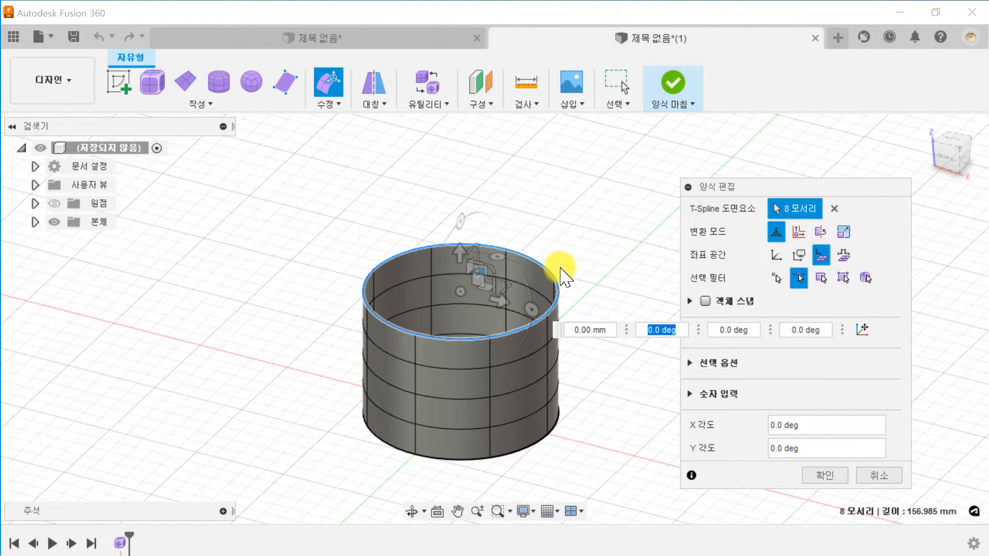
Select the four edges forming the rear half of the cylinder's top rim, using the top view
left_click(557, 265)
left_click(542, 263)
left_click(480, 245, "shift")
middle_click_drag(474, 247, 515, 325, "shift")
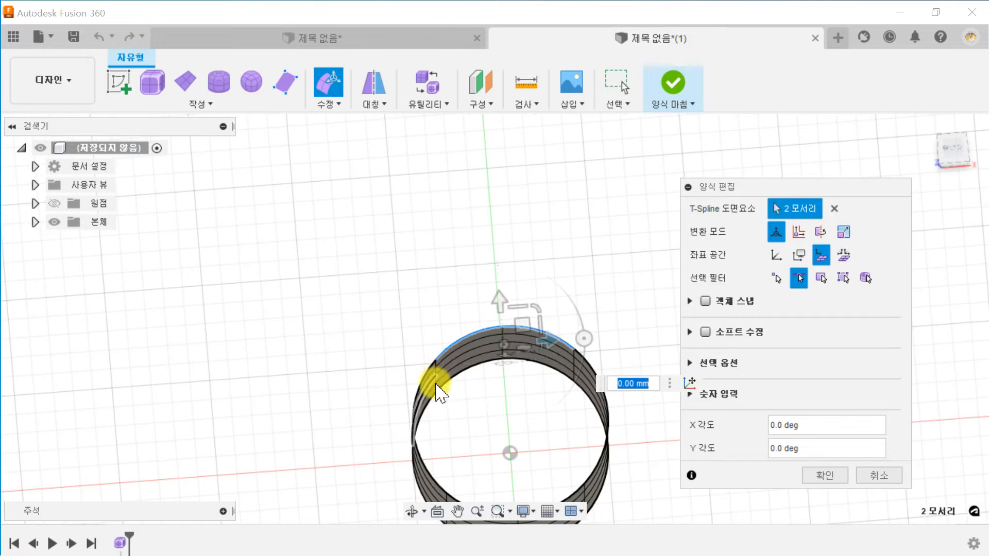
left_click(420, 378, "shift")
left_click(953, 149)
left_click(565, 250, "shift")
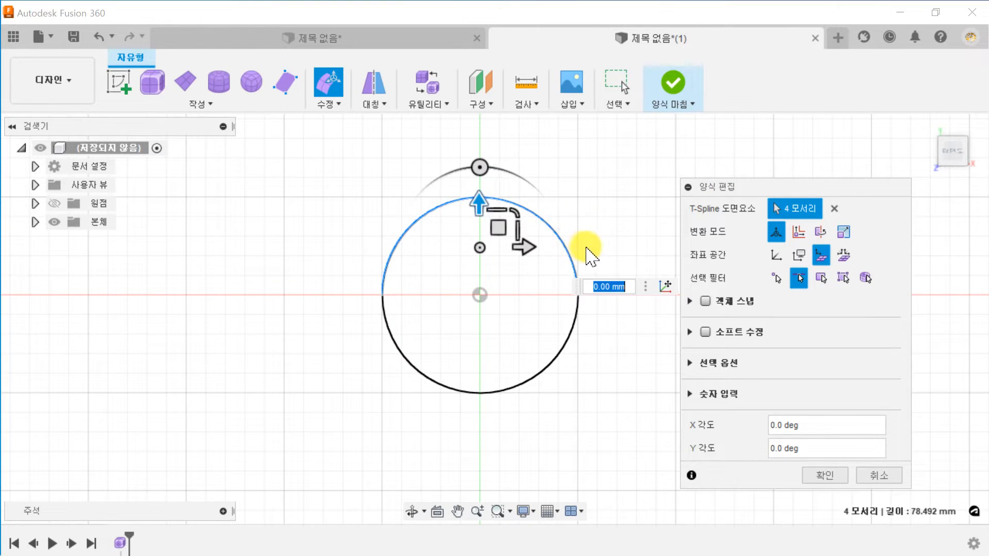
Box-select the stacked edges of separate circle segments one after another, ending with the front-left segment
left_click_drag(583, 248, 527, 199)
left_click_drag(387, 335, 362, 292)
left_click_drag(461, 403, 440, 378)
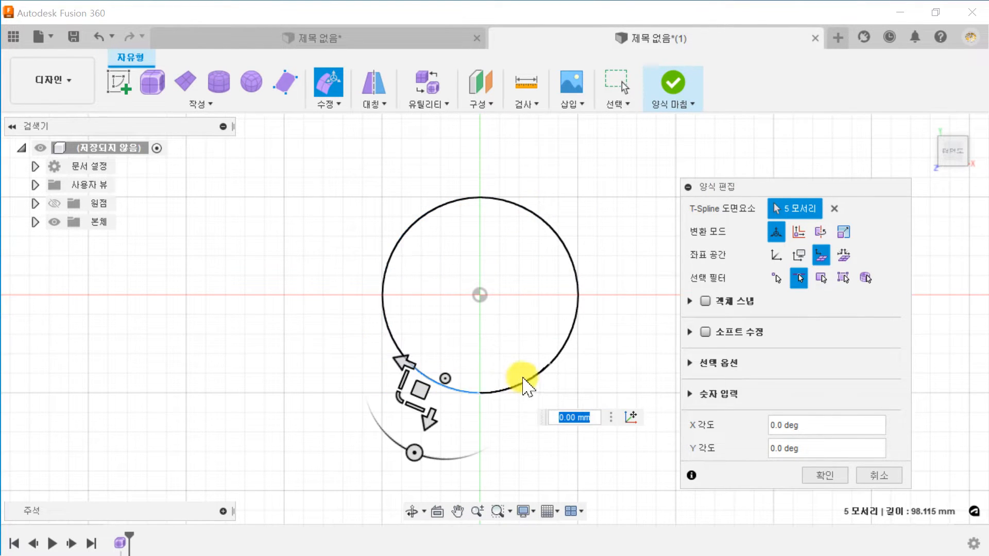
Return to an angled view of the cylinder and switch the coordinate space to Local Per Entity
middle_click_drag(518, 377, 474, 256, "shift")
left_click(463, 315)
left_click(843, 255)
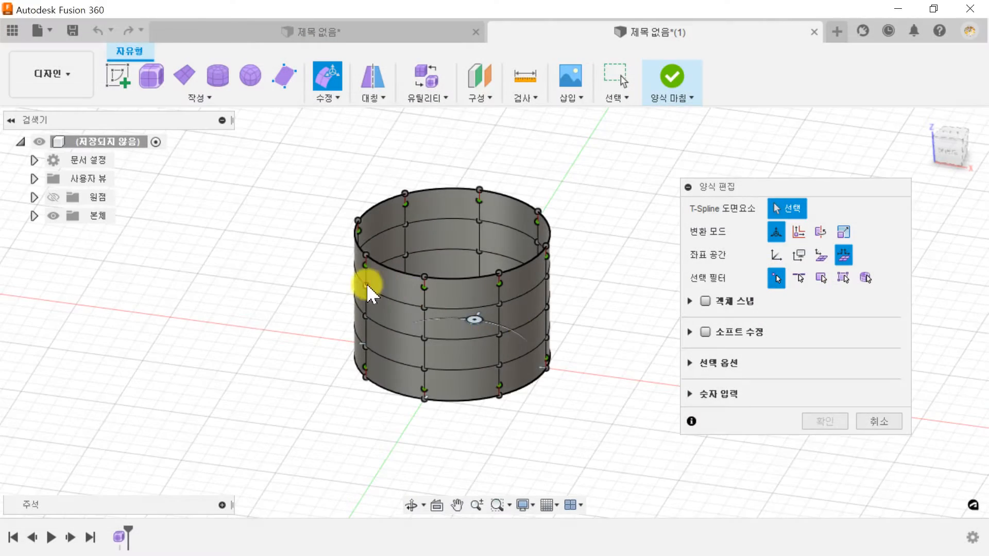
Select four separate vertices around the cylinder's front wall and try the manipulator in local coordinate space
left_click(365, 284)
left_click(425, 337, "shift")
left_click(476, 323)
left_click(542, 276, "shift")
left_click(381, 258, "shift")
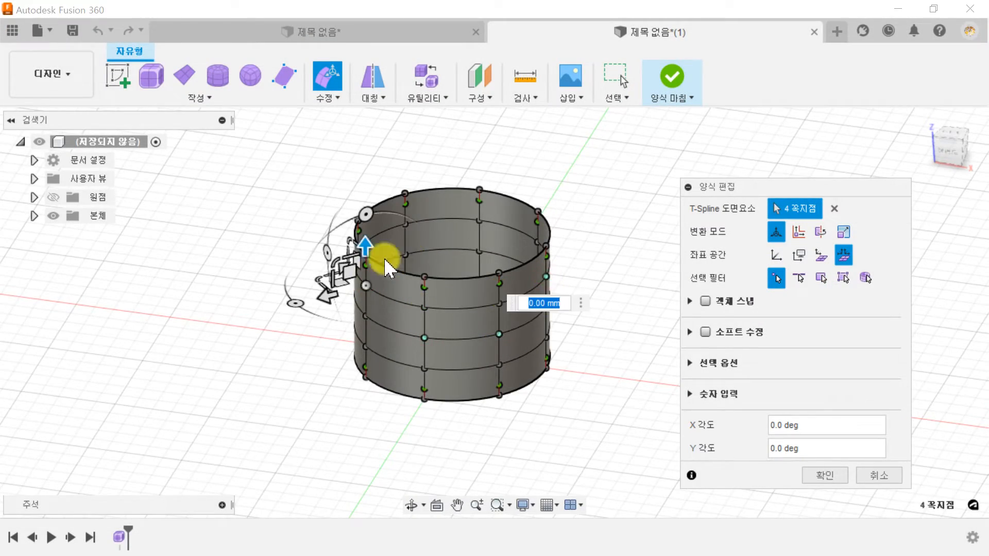
left_click_drag(292, 300, 256, 315)
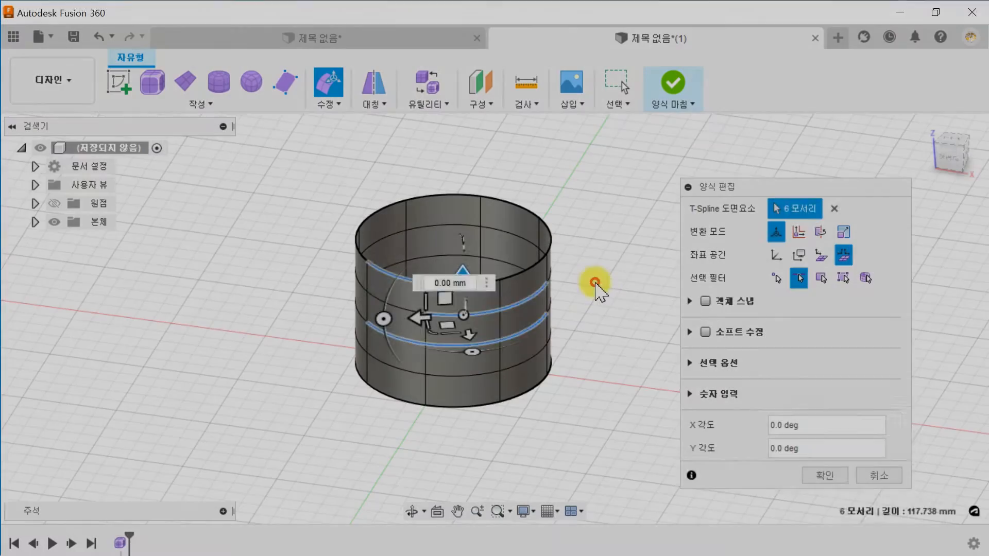
Replace the edge selection with two stacked faces on the front wall using the face filter, and clear the selection
left_click(591, 283)
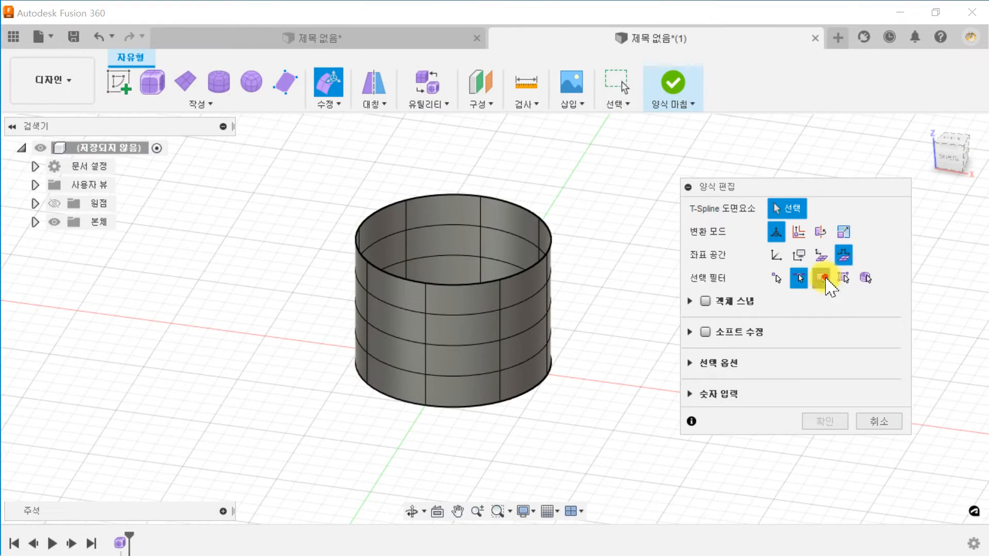
left_click(475, 312)
left_click(464, 329, "shift")
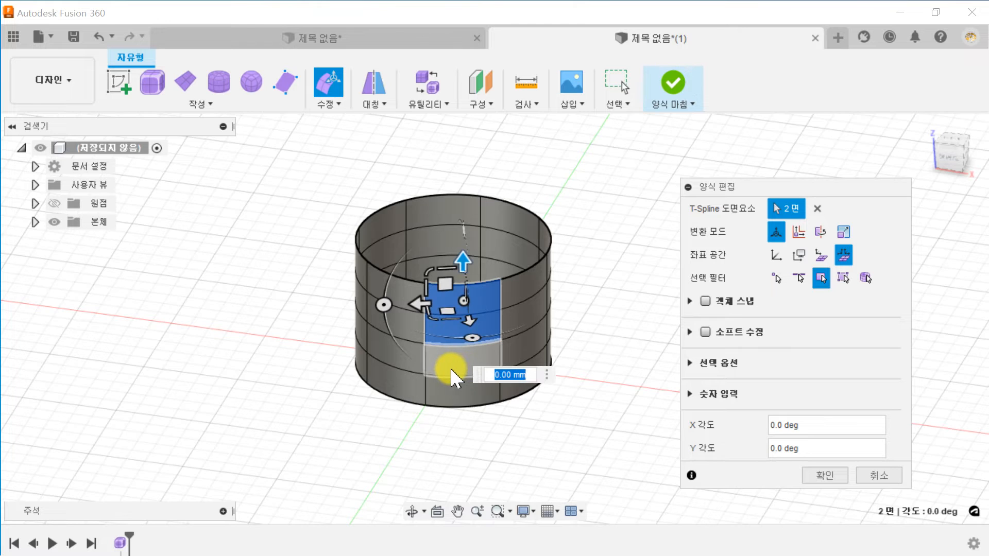
left_click(301, 266)
left_click(407, 304)
left_click(296, 336)
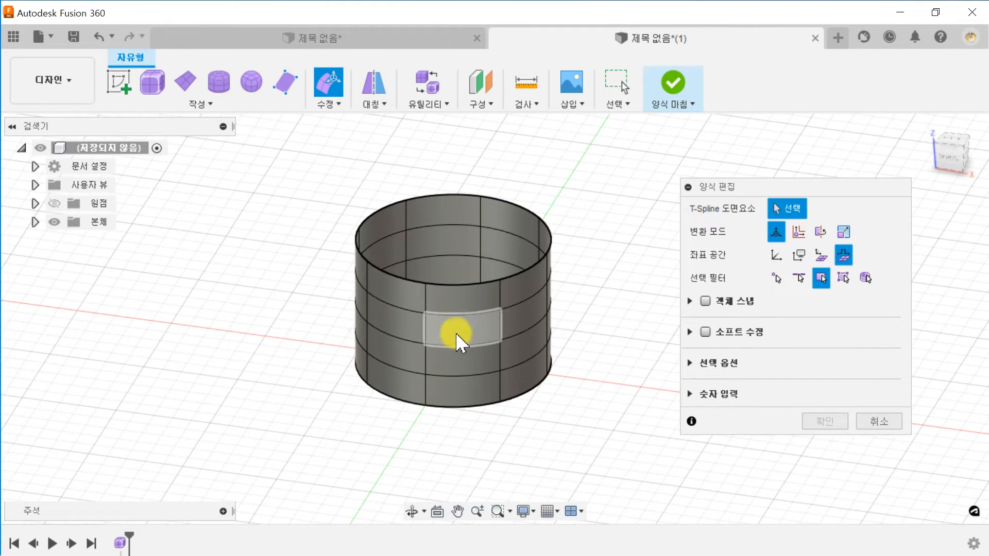
Select two stacked faces in the middle of the front wall, and clear the selection
left_click(455, 332)
left_click(455, 384, "shift")
left_click(197, 323)
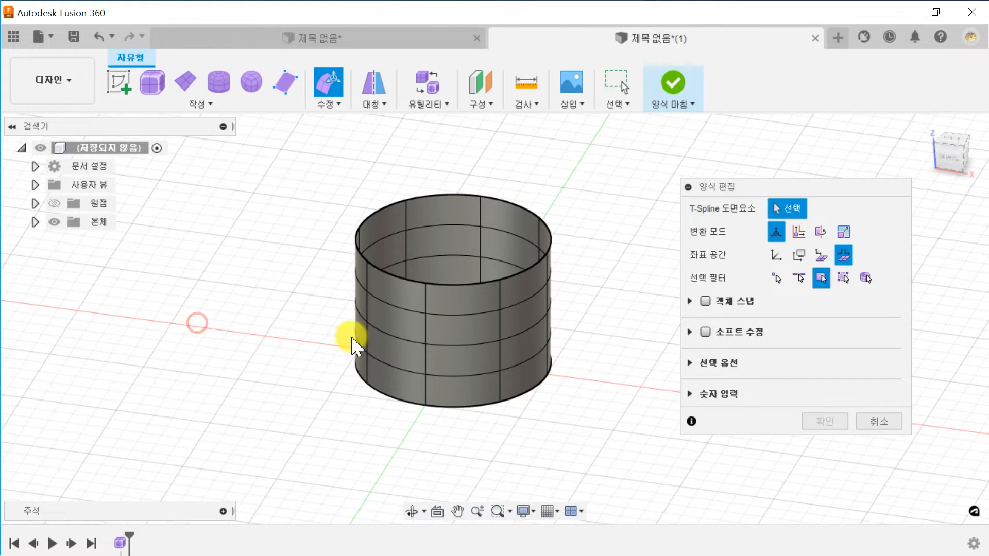
Select a two-by-two block of faces on the front wall and try the manipulator in Local Per Entity coordinate space
left_click(393, 318)
left_click(396, 341, "shift")
left_click(462, 321, "shift")
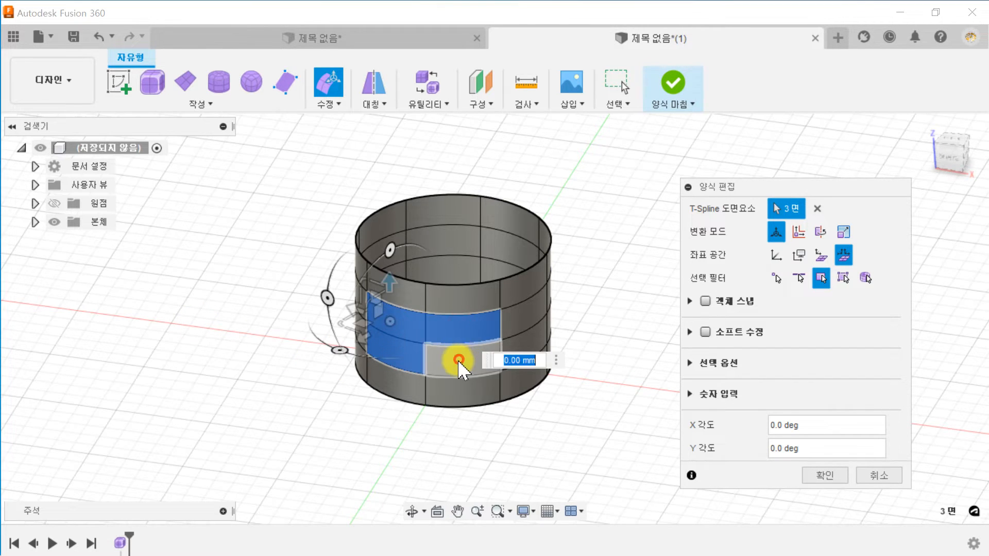
left_click(458, 359, "shift")
left_click_drag(386, 316, 288, 325)
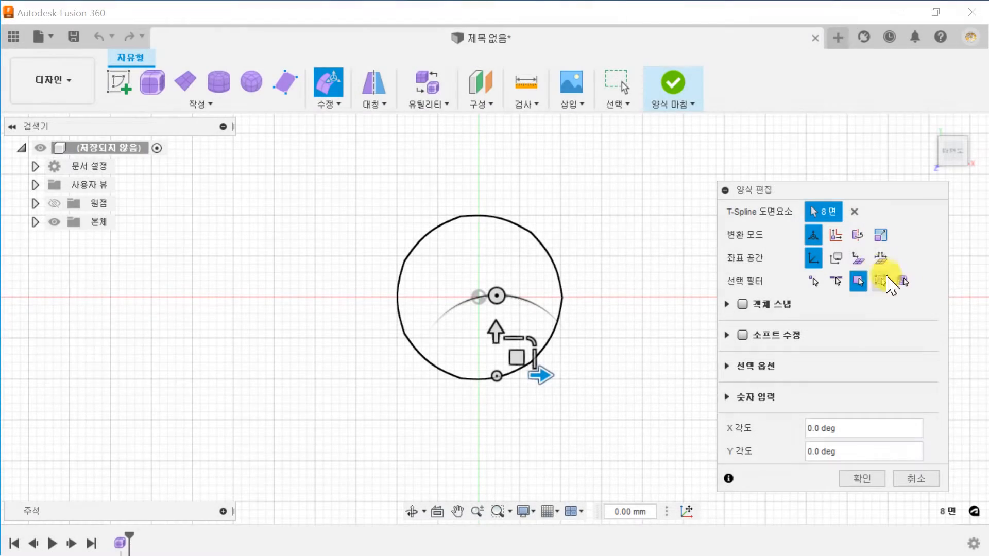
Switch the coordinate space to Local and move the eight selected faces outward with a Z distance of 2 mm
left_click(858, 258)
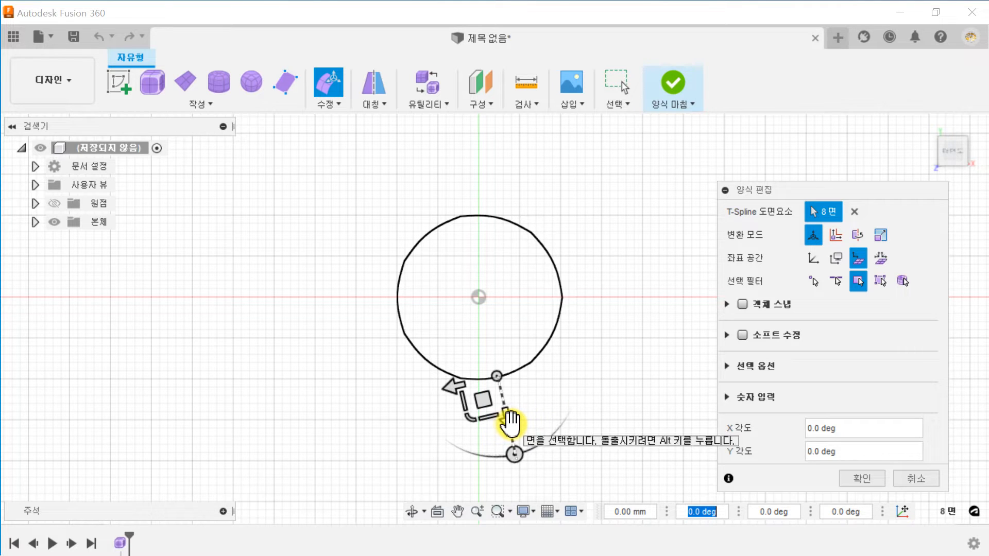
left_click_drag(511, 422, 513, 427)
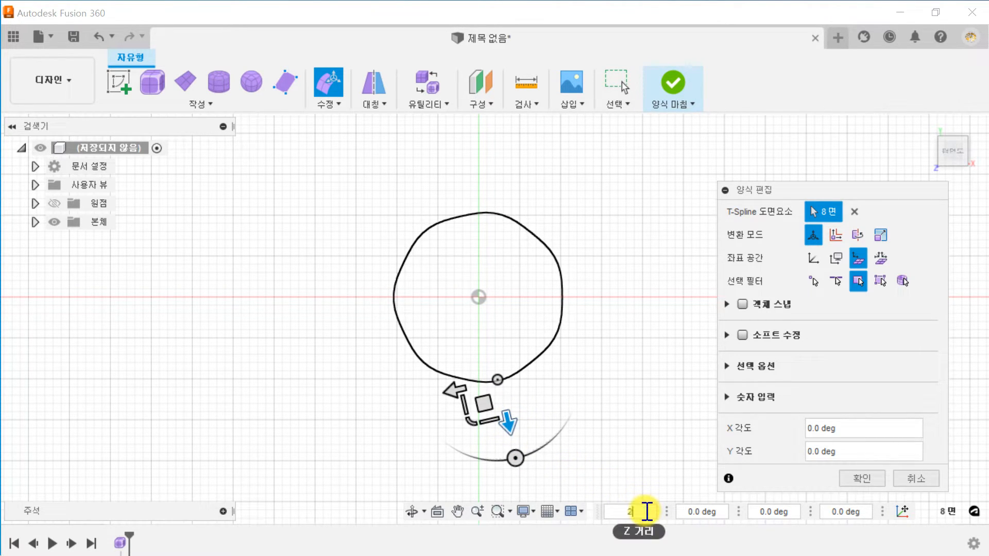
key("Return")
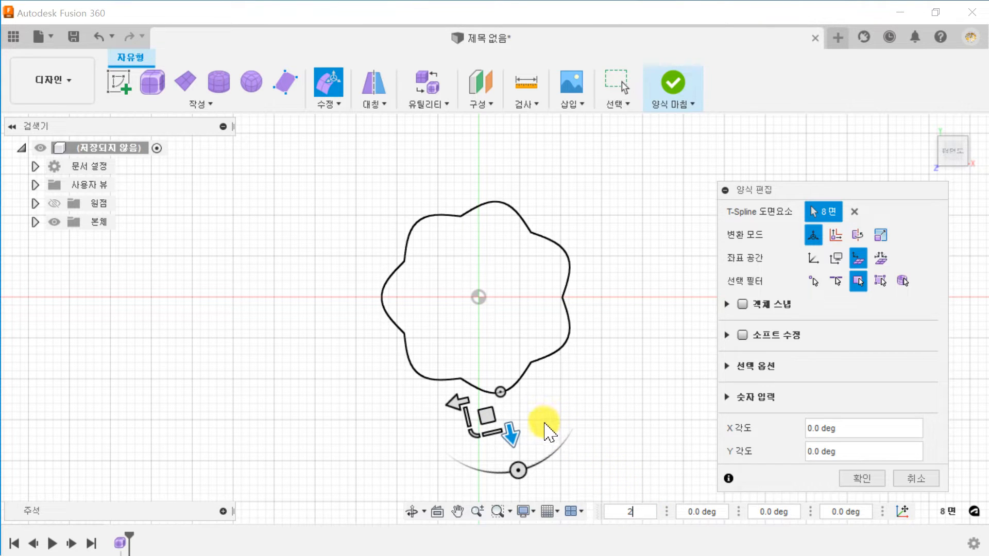
Scale the selected faces by 1.5 along the wall to round the lobes, and return to an angled view
left_click_drag(467, 416, 463, 415)
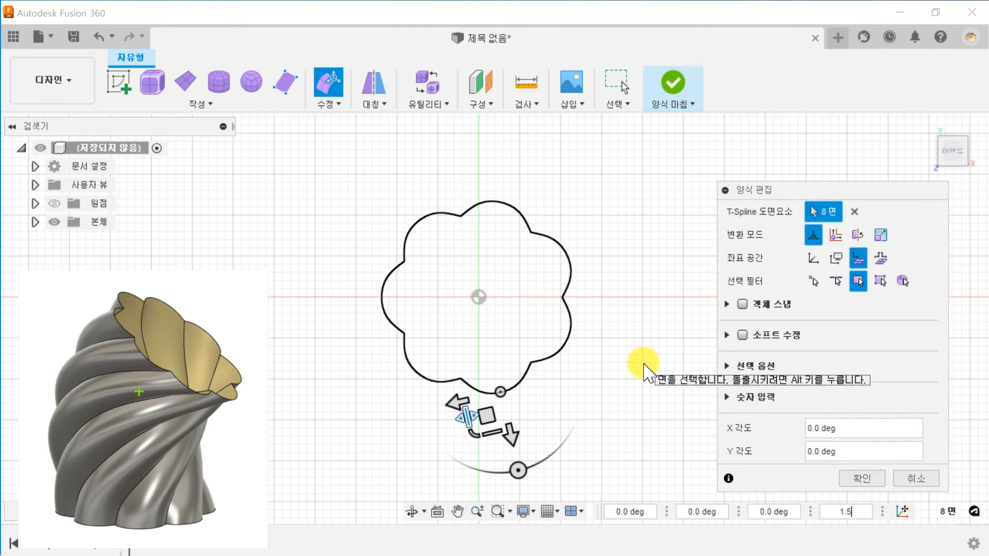
left_click(626, 377)
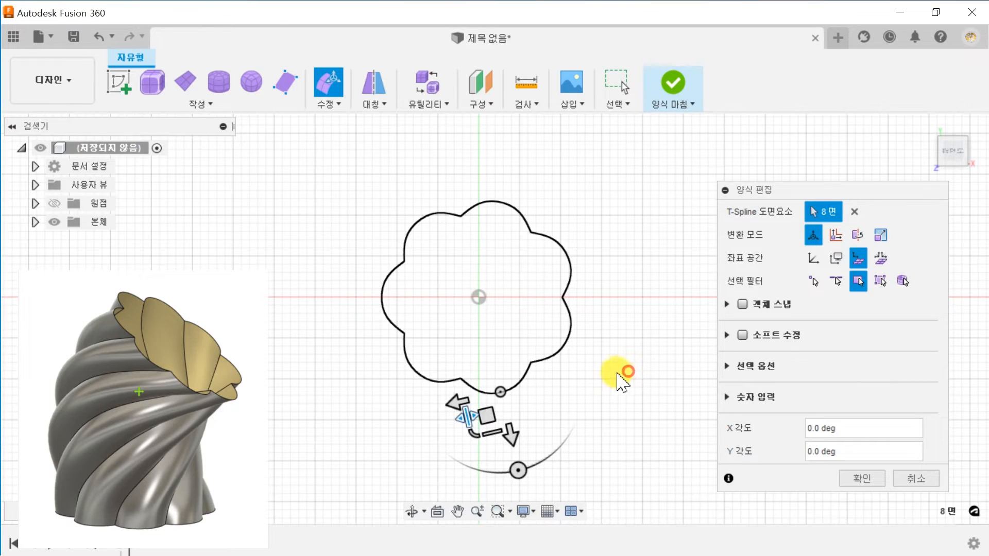
middle_click_drag(626, 376, 600, 301, "shift")
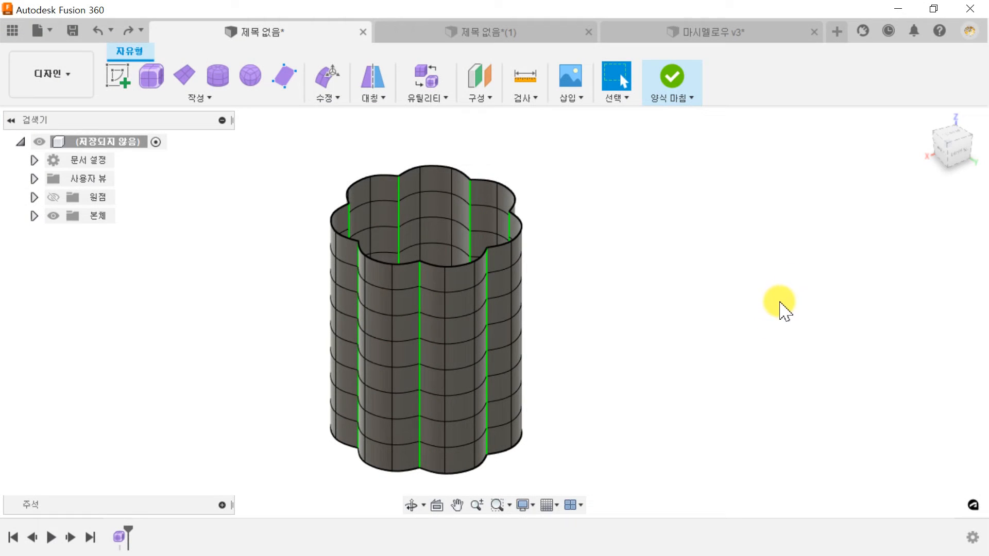
Clear the symmetry from the lobed T-Spline body
left_click(374, 98)
left_click(394, 185)
left_click(507, 247)
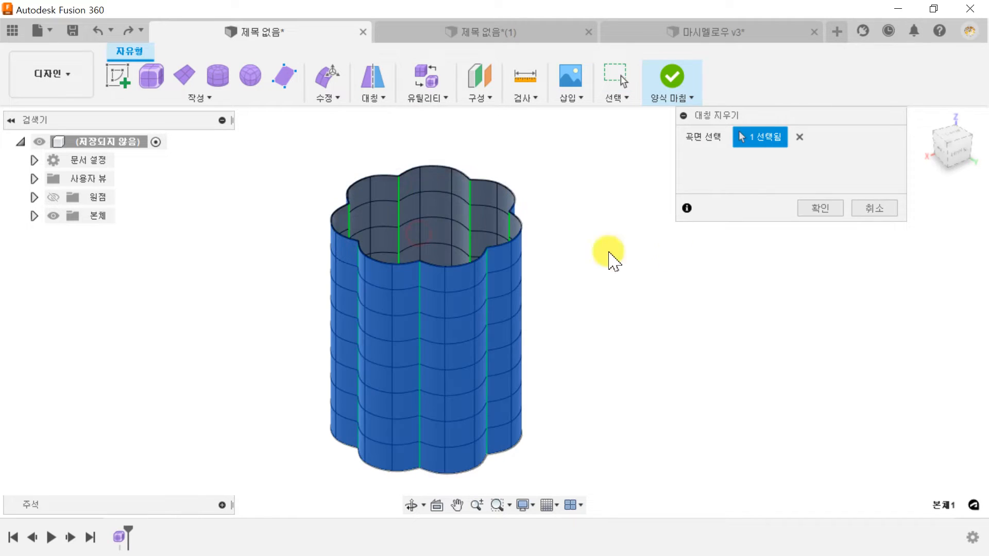
left_click(815, 208)
Start Edit Form, enable Soft Modification and select the full edge loop of the top rim
left_click(326, 79)
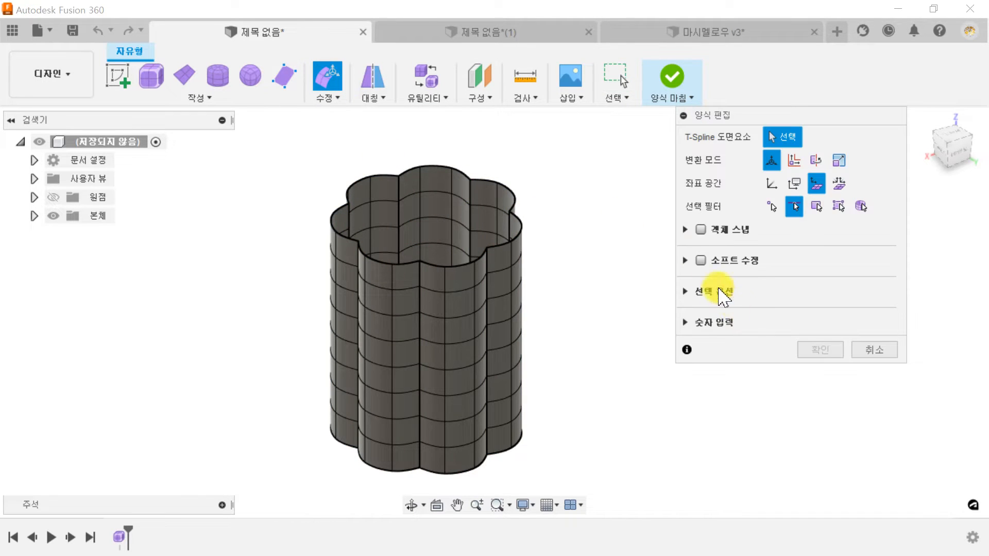
left_click(701, 261)
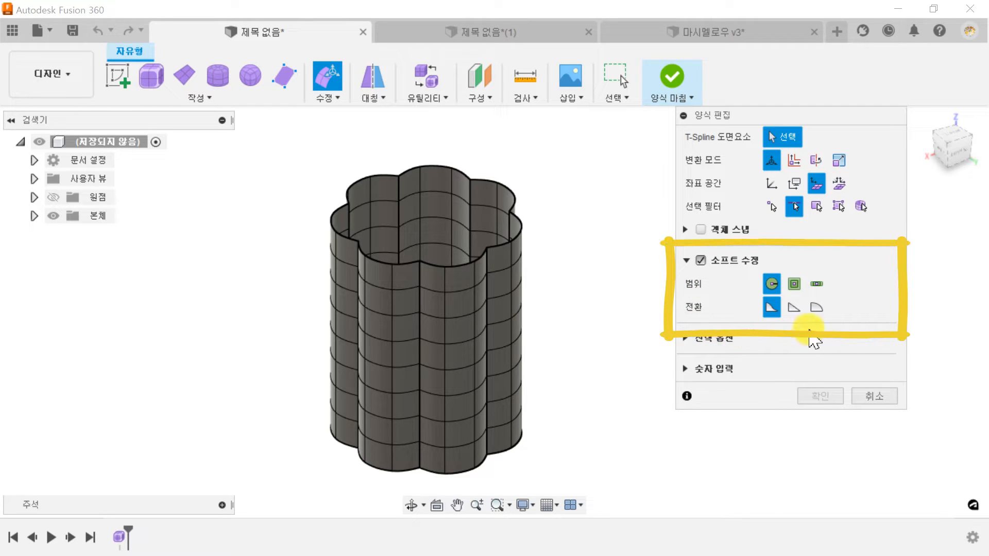
double_click(407, 265)
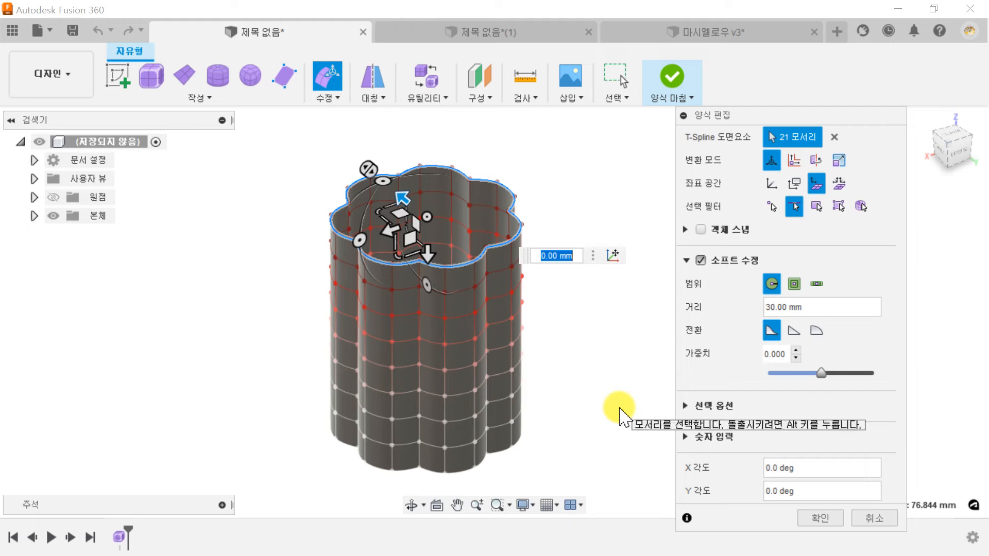
middle_click_drag(615, 407, 592, 311, "shift")
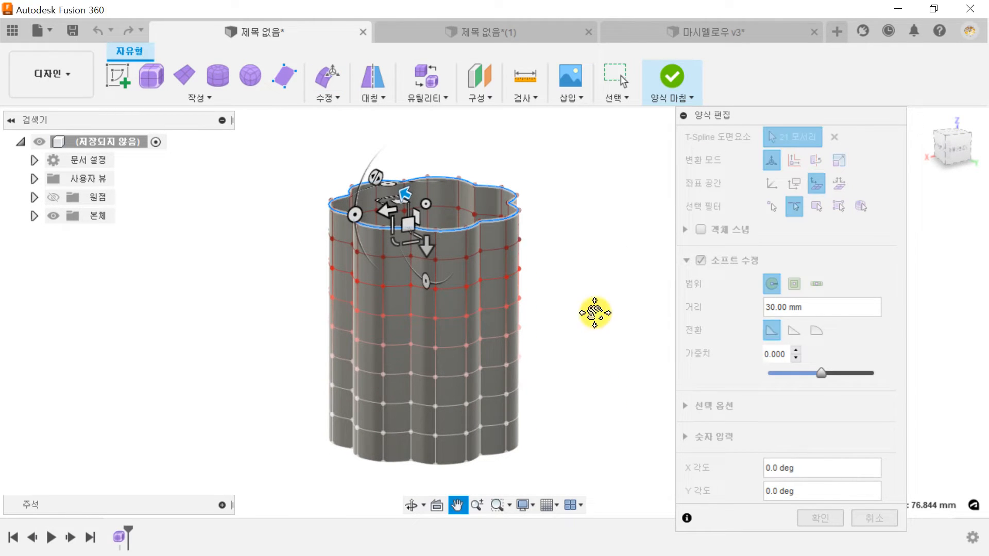
mouse_move(579, 397)
middle_mouse_down("shift")
mouse_move(525, 379)
mouse_move(580, 397)
middle_mouse_up("shift")
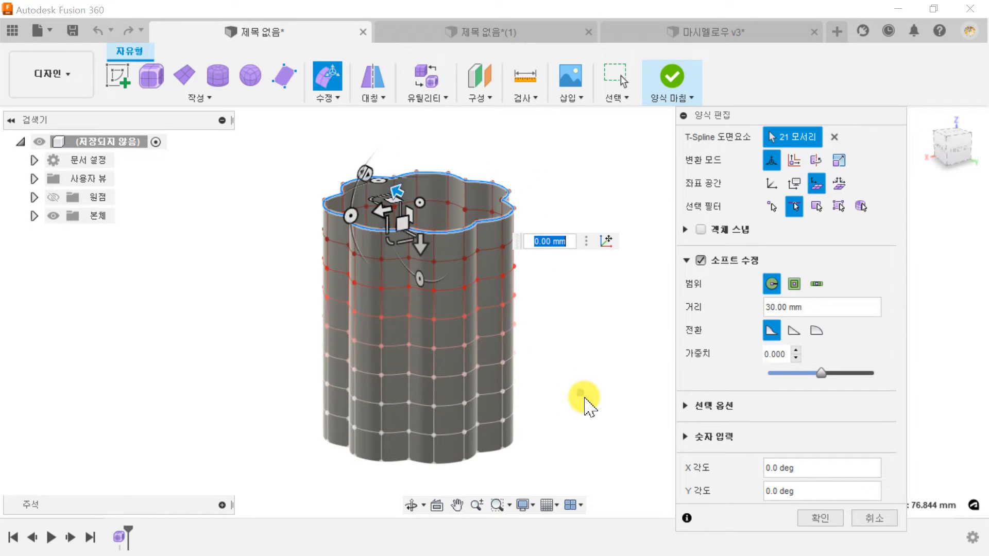
Try moving the top rim sideways and vertically with Soft Modification active
mouse_move(377, 208)
left_mouse_down()
mouse_move(250, 223)
mouse_move(388, 217)
mouse_move(382, 222)
left_mouse_up()
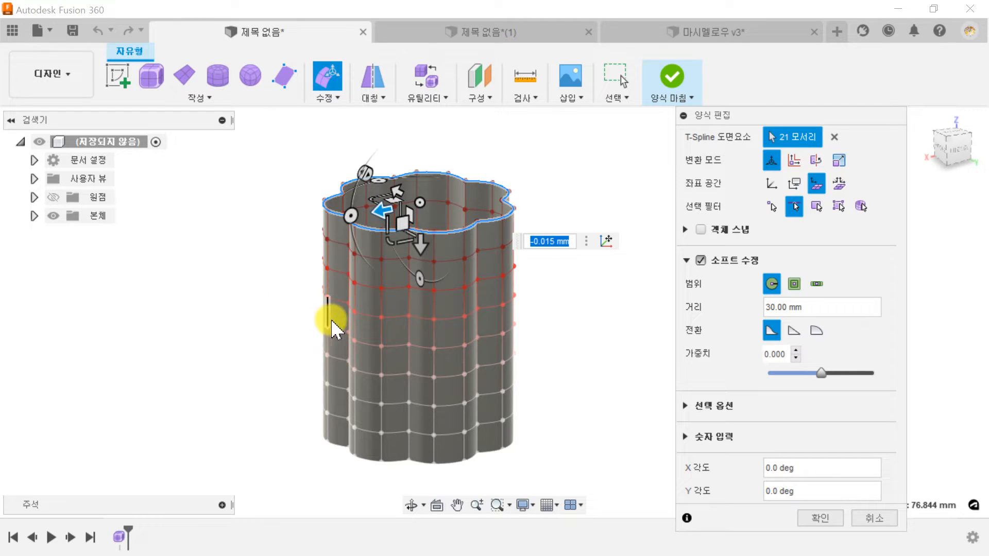
mouse_move(417, 249)
left_mouse_down()
mouse_move(411, 198)
mouse_move(415, 237)
left_mouse_up()
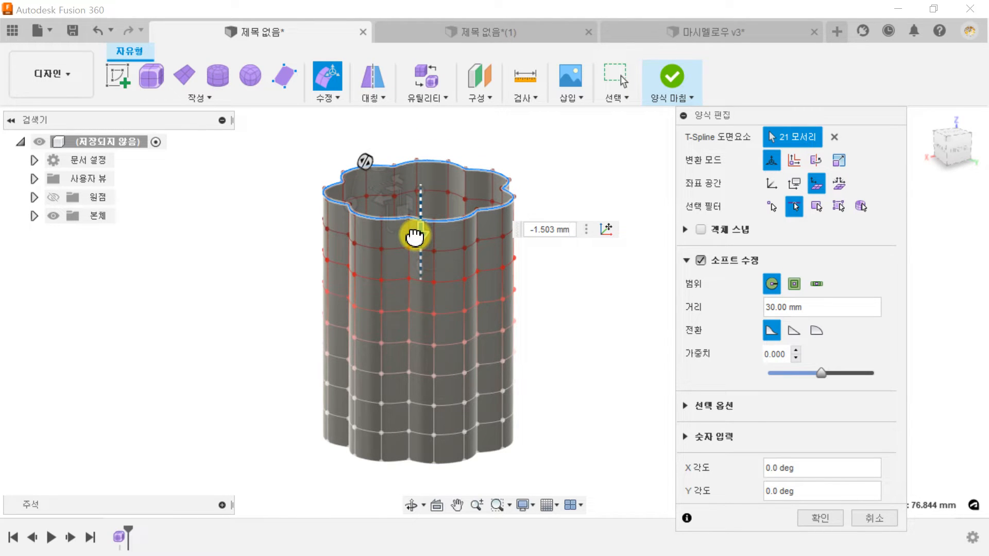
left_click_drag(414, 237, 416, 234)
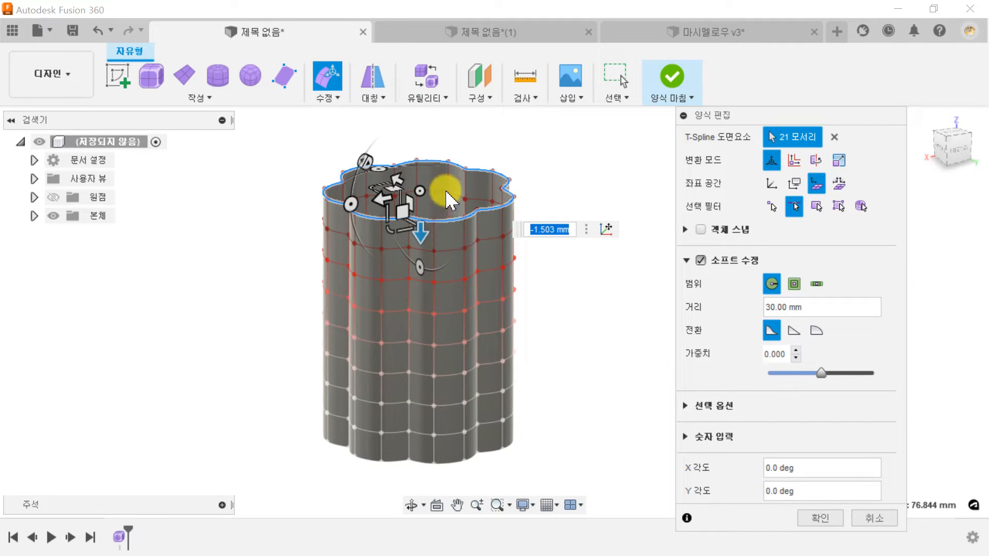
left_click_drag(416, 227, 412, 267)
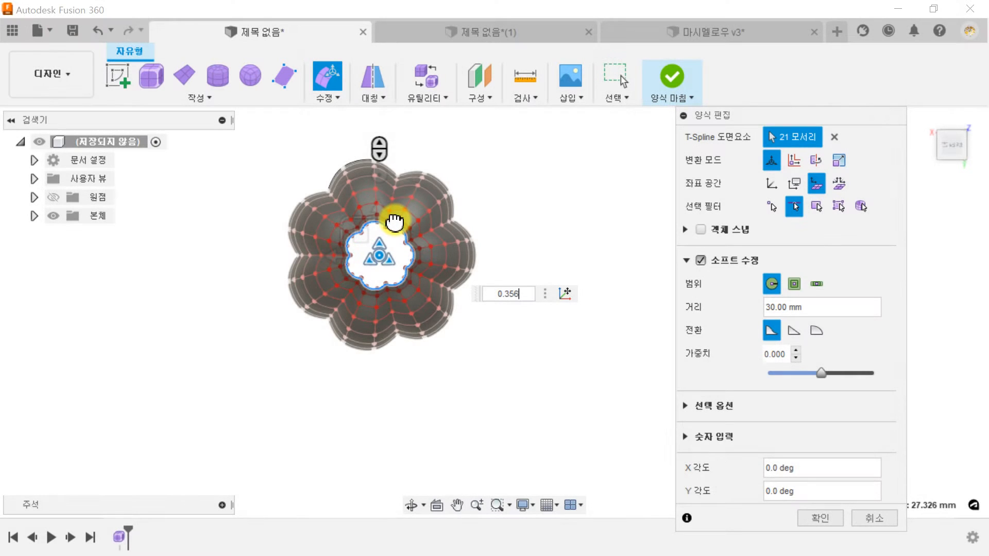
Try scaling the top rim uniformly with Soft Modification, and undo the changes to the rim
left_click_drag(393, 221, 371, 246)
middle_click_drag(343, 393, 341, 275, "shift")
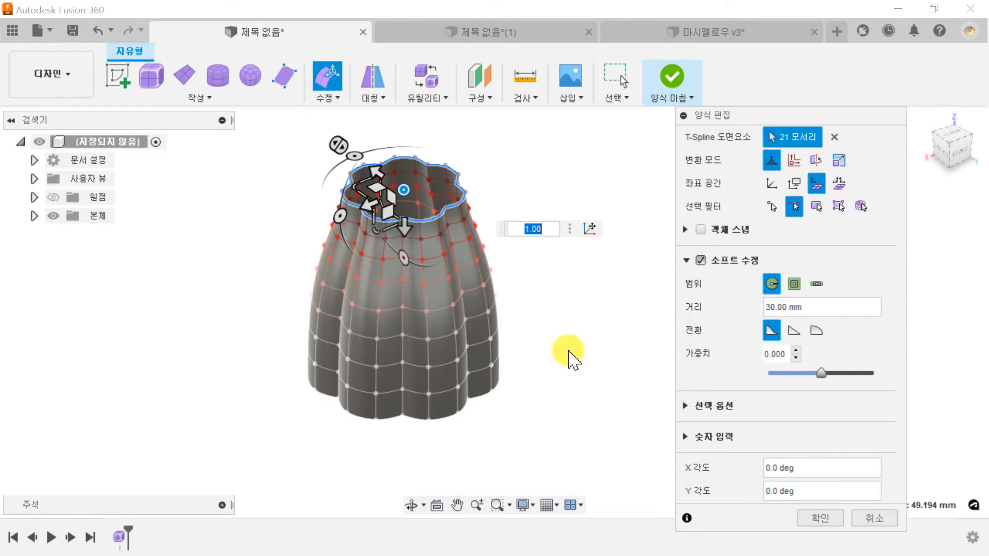
key("ctrl+z")
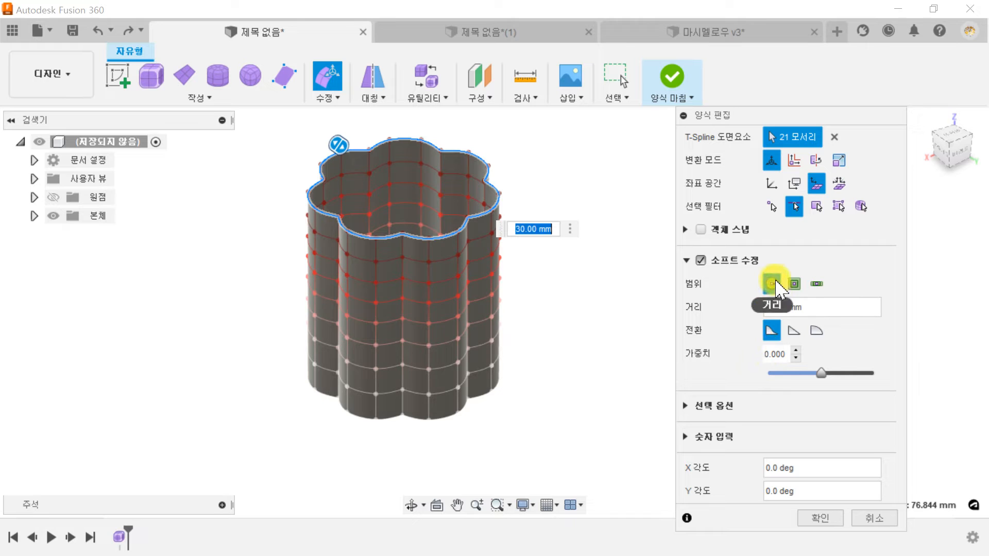
Try Soft Modification distances of 20, 10 and 5 mm on the top rim
left_click_drag(814, 304, 767, 307)
type("20")
key("BackSpace")
key("BackSpace")
type("10")
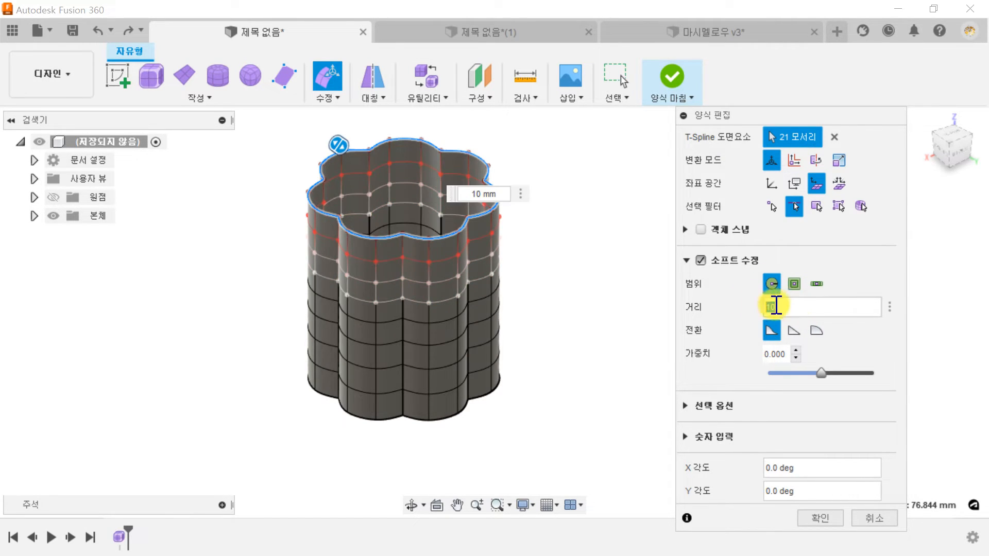
type("5")
Switch the Soft Modification extent to face count and lower the count to 2
left_click(796, 284)
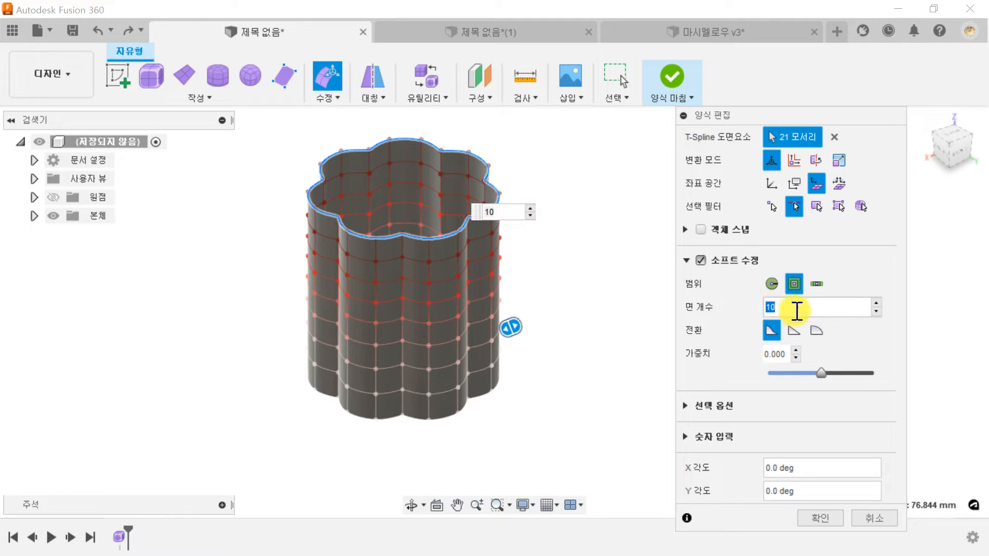
left_click(876, 311)
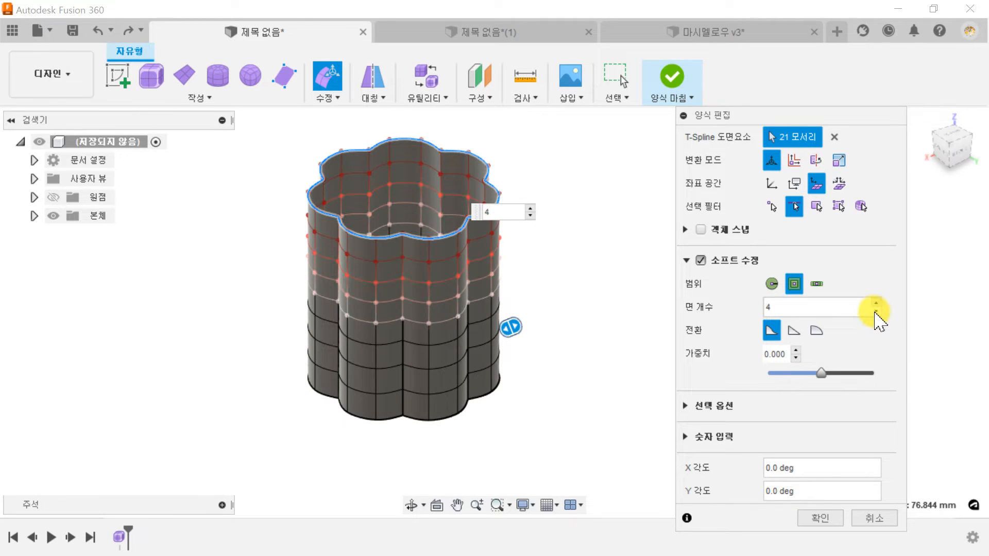
left_click(876, 311)
left_click(876, 310)
left_click(876, 311)
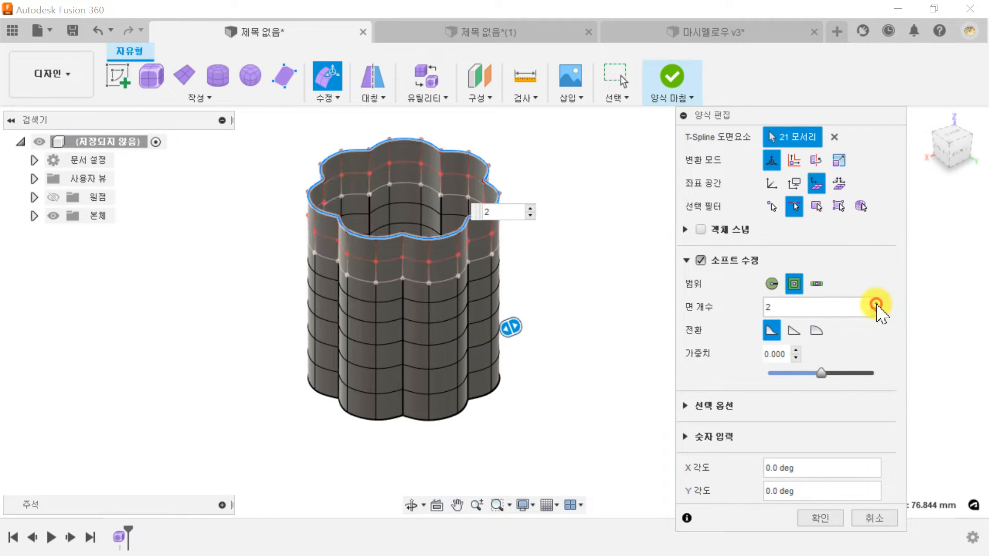
Switch the Soft Modification extent to rectangular face count and select a single front edge of the top rim
left_click(817, 284)
left_click(413, 239)
left_click(806, 338)
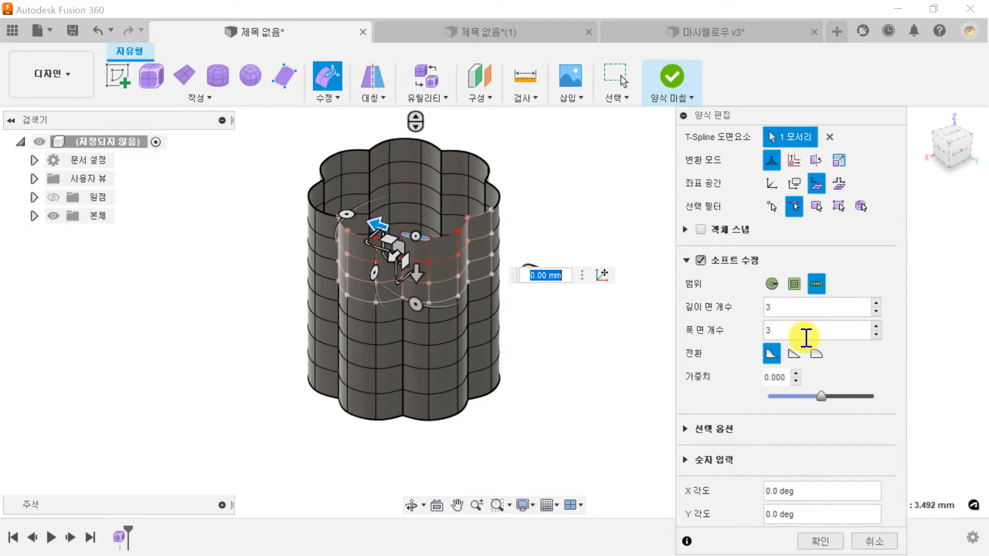
Lower the length face count to 0, set the width face count to 7, and raise the length face count again
left_click(876, 311)
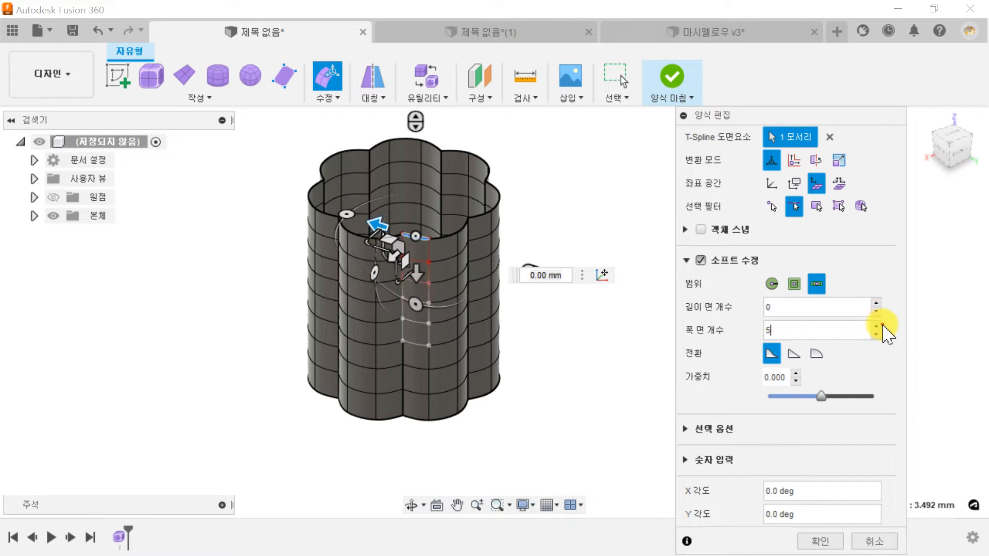
left_click(876, 303)
left_click(876, 303)
left_click(876, 304)
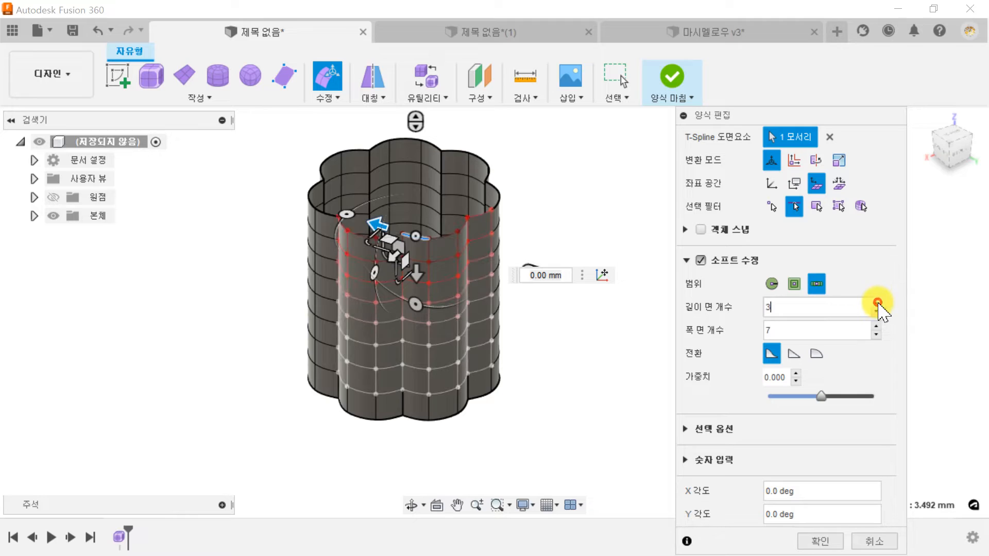
left_click(876, 303)
left_click(875, 304)
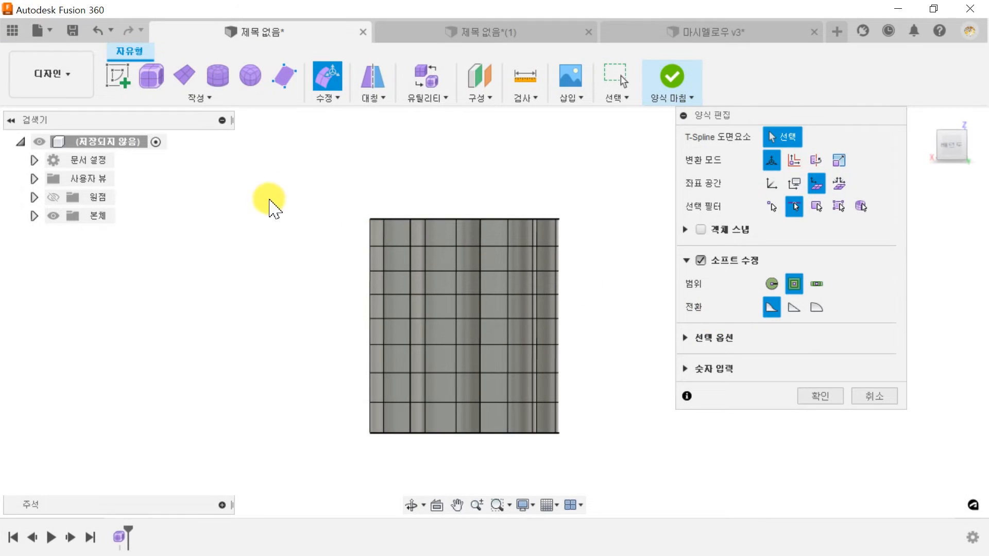
Box-select the top rim edges in side view, choose the Smooth transition, and move them sideways 18.33 mm
left_click_drag(282, 190, 579, 227)
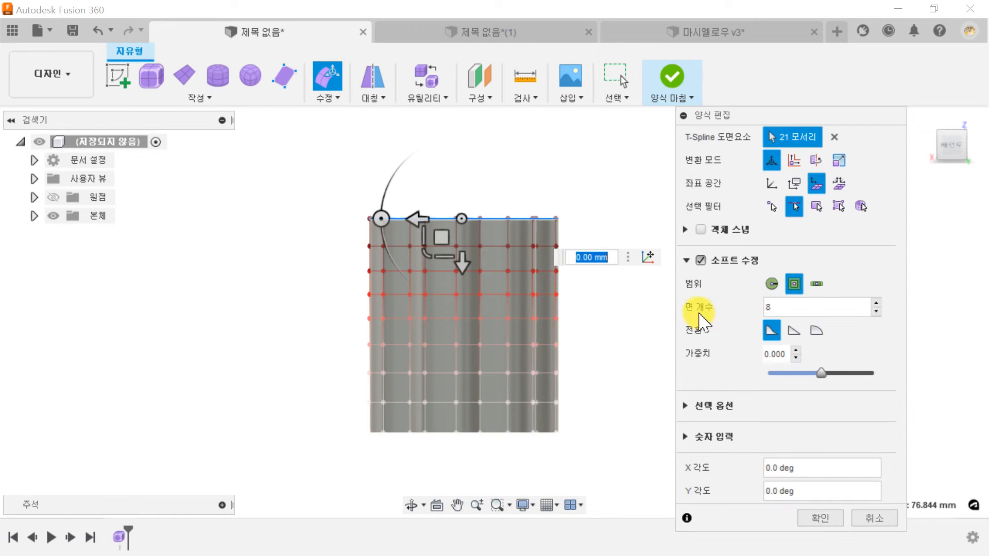
left_click(772, 331)
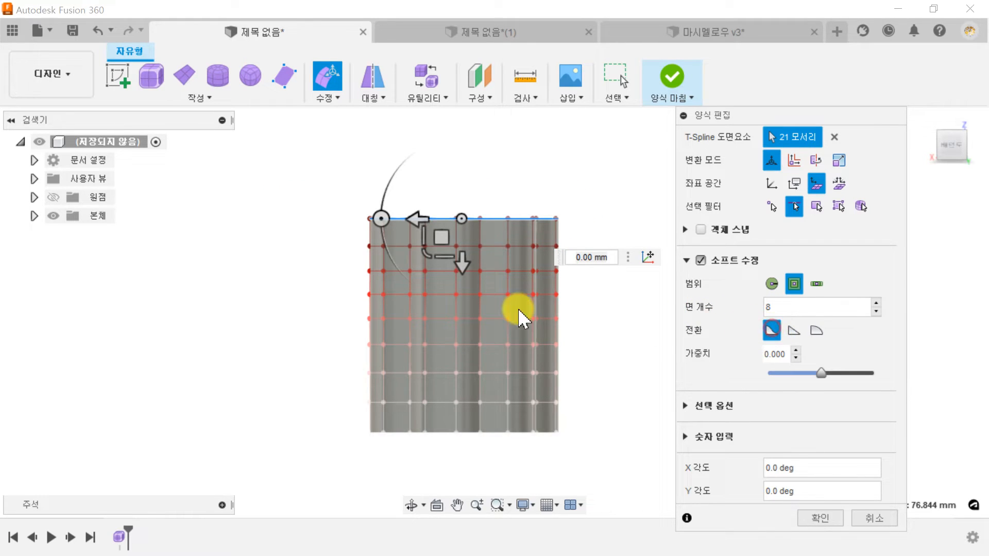
left_click_drag(419, 217, 269, 191)
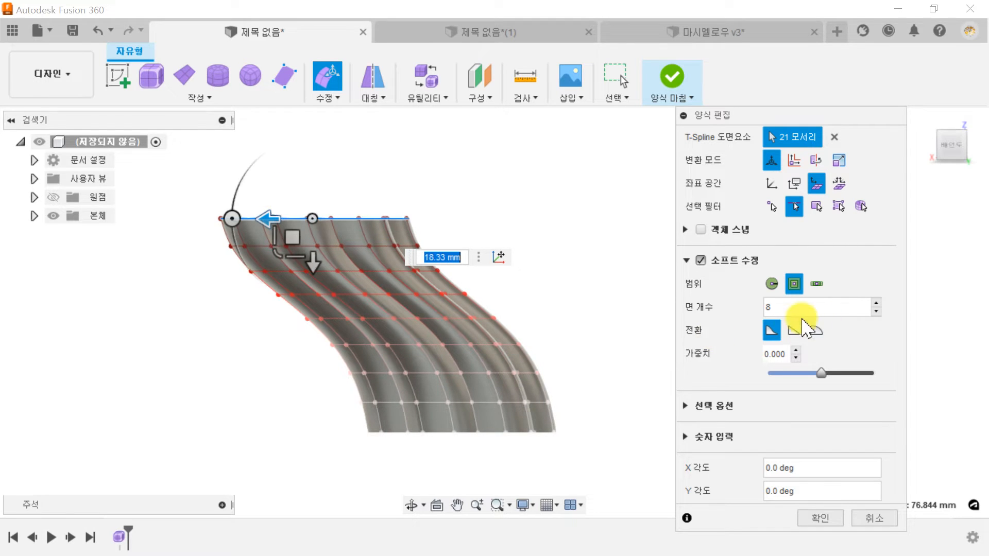
Try the Linear and Bulge transitions on the shifted top rim, and adjust the Soft Modification weight
left_click(793, 331)
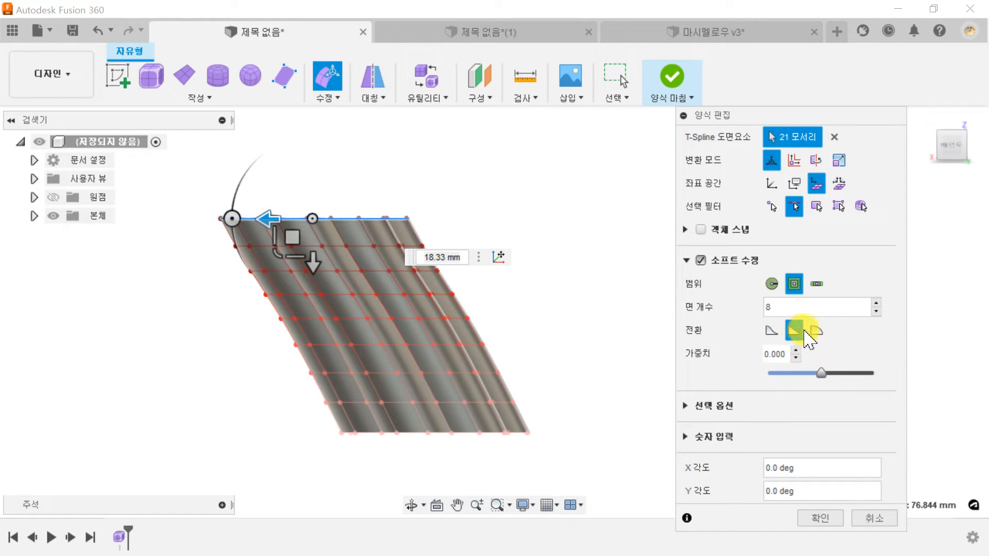
left_click(815, 331)
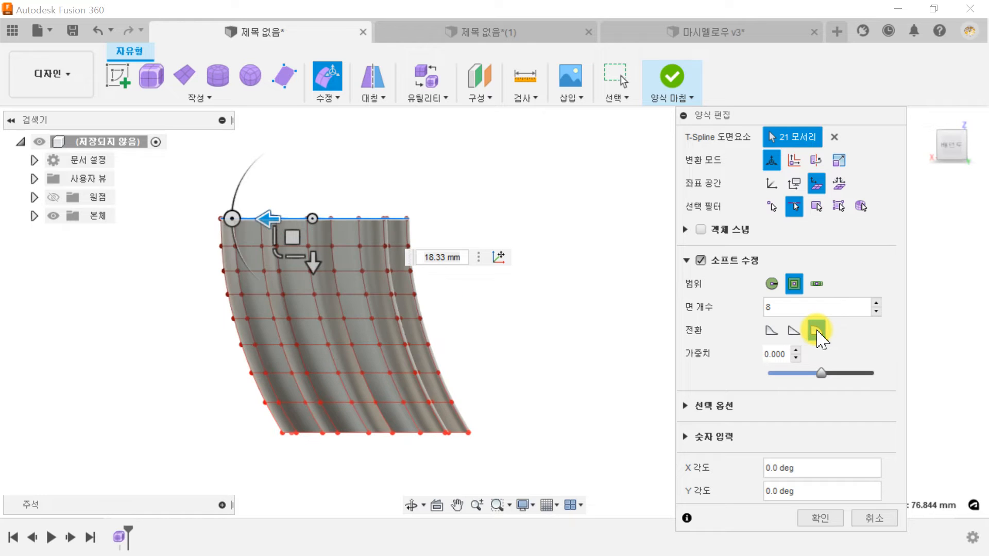
mouse_move(821, 375)
left_mouse_down()
mouse_move(762, 372)
mouse_move(889, 386)
mouse_move(817, 376)
left_mouse_up()
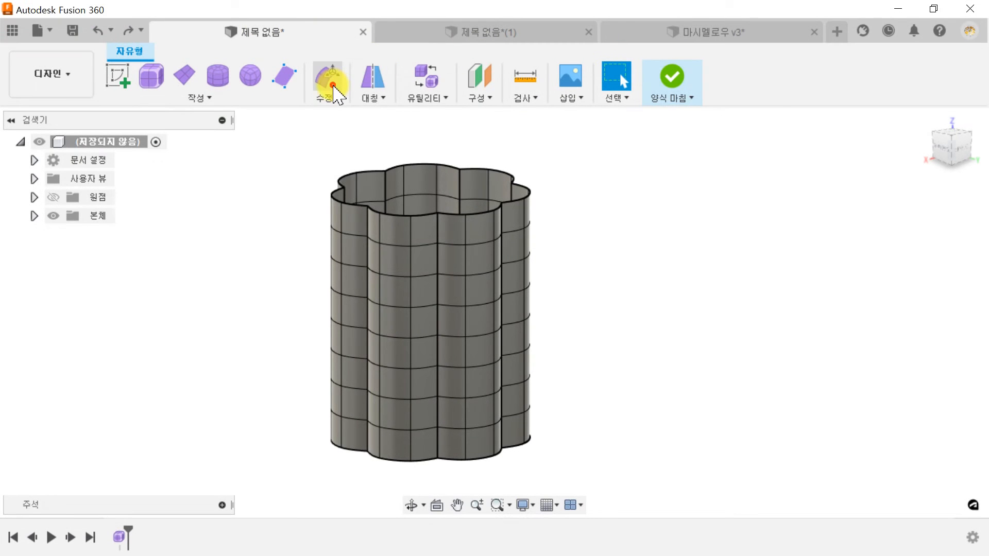
Select the top rim loop in Edit Form, apply Soft Modification over 7 faces with Linear transition, and rotate the rim 180 degrees
left_click(329, 80)
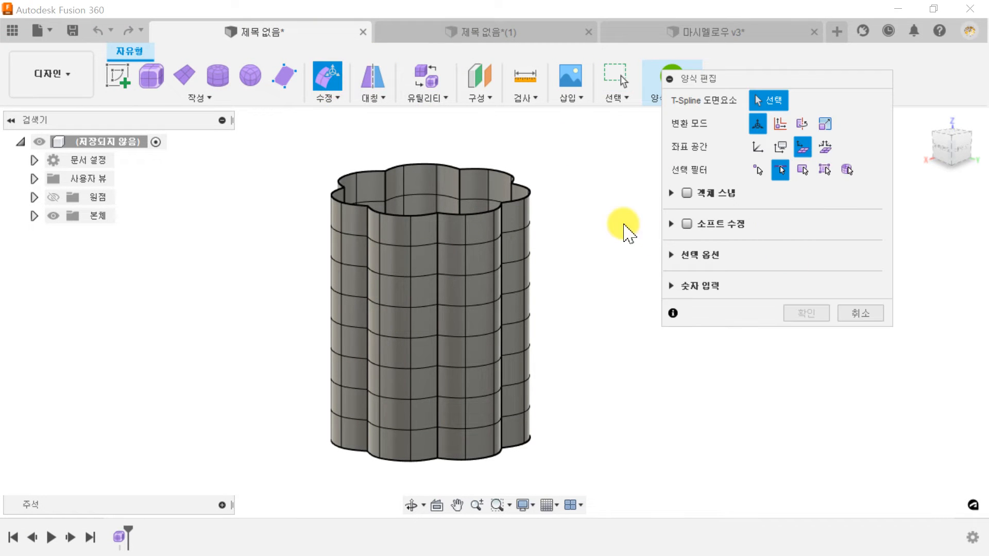
double_click(478, 222)
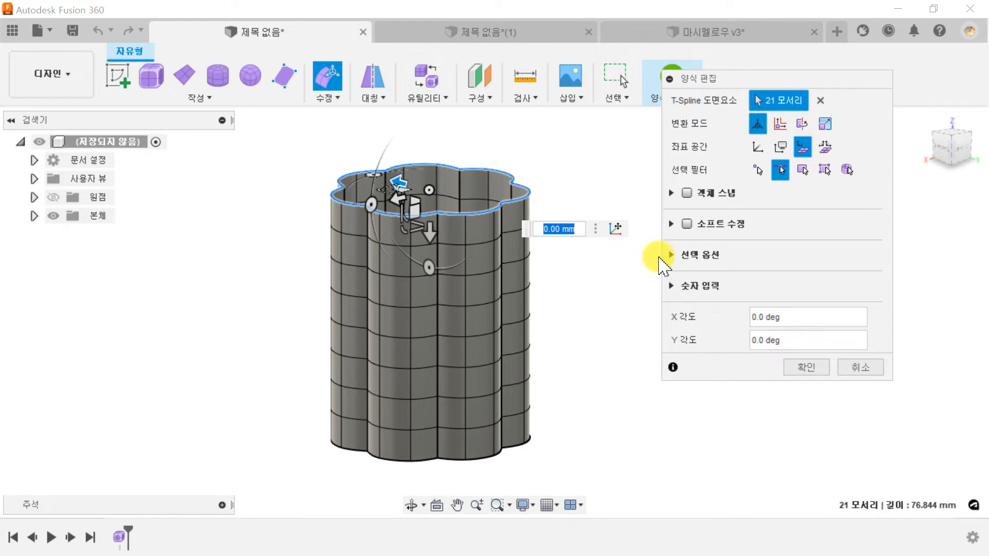
left_click(687, 223)
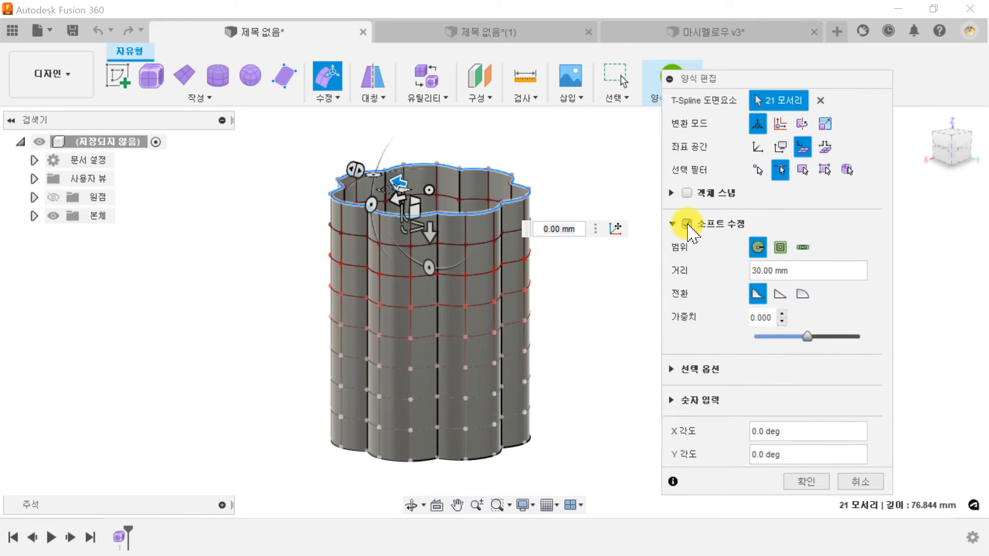
left_click(780, 294)
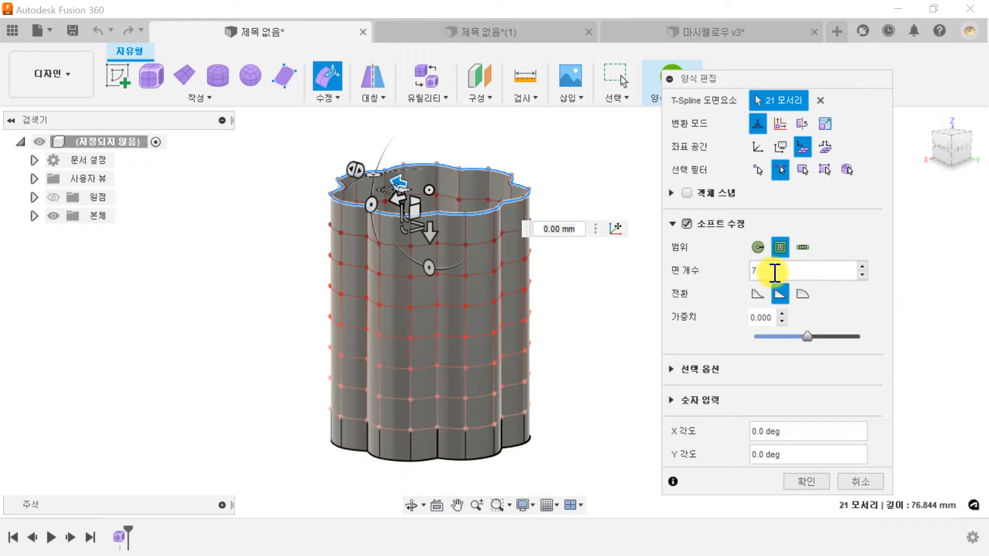
middle_click_drag(376, 191, 394, 234)
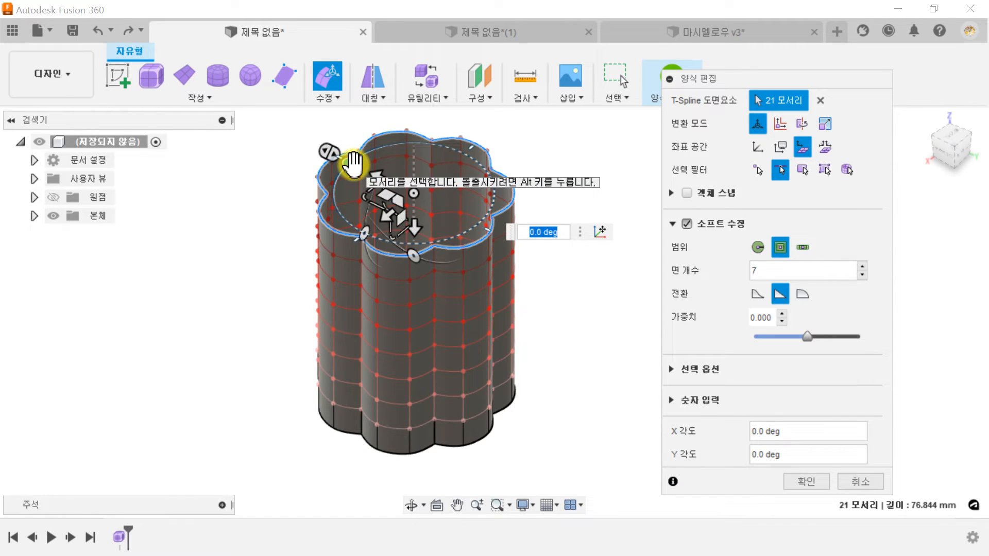
type("0")
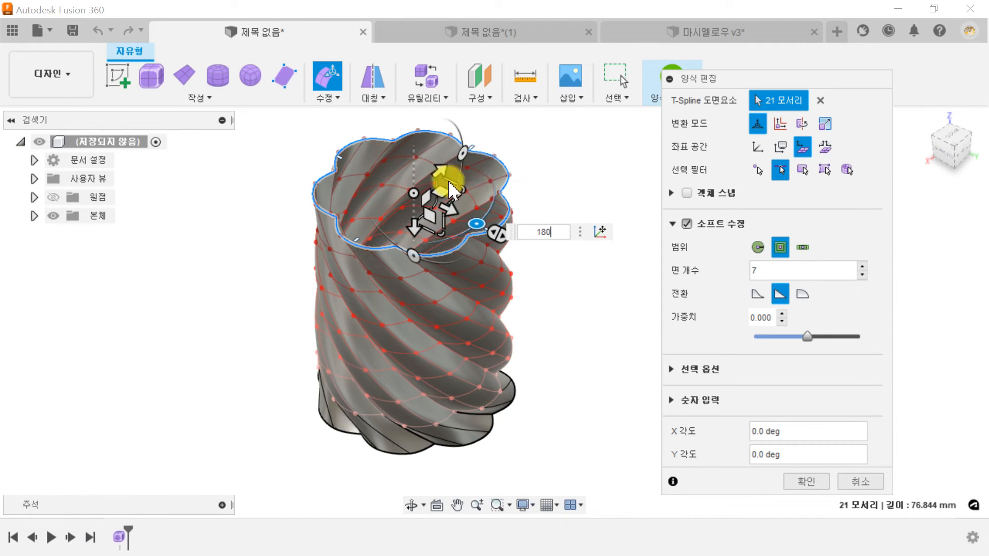
Bend the twisted form by moving and tilting the top rim in two passes, the last tilt about -3.6 degrees, and accept the edit
left_click(940, 158)
middle_click_drag(532, 303, 470, 364)
left_click_drag(404, 199, 489, 218)
left_click_drag(547, 242, 532, 254)
mouse_move(481, 221)
left_mouse_down()
mouse_move(500, 233)
mouse_move(492, 223)
left_mouse_up()
left_click_drag(554, 250, 550, 259)
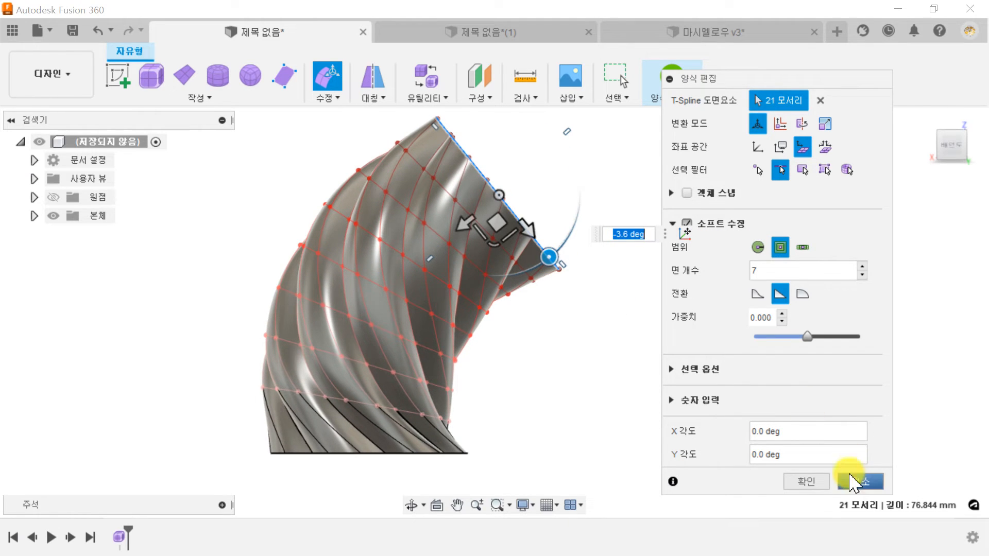
left_click(813, 481)
Finish the form and close the slanted top opening with a Patch surface
middle_click_drag(577, 358, 633, 345, "shift")
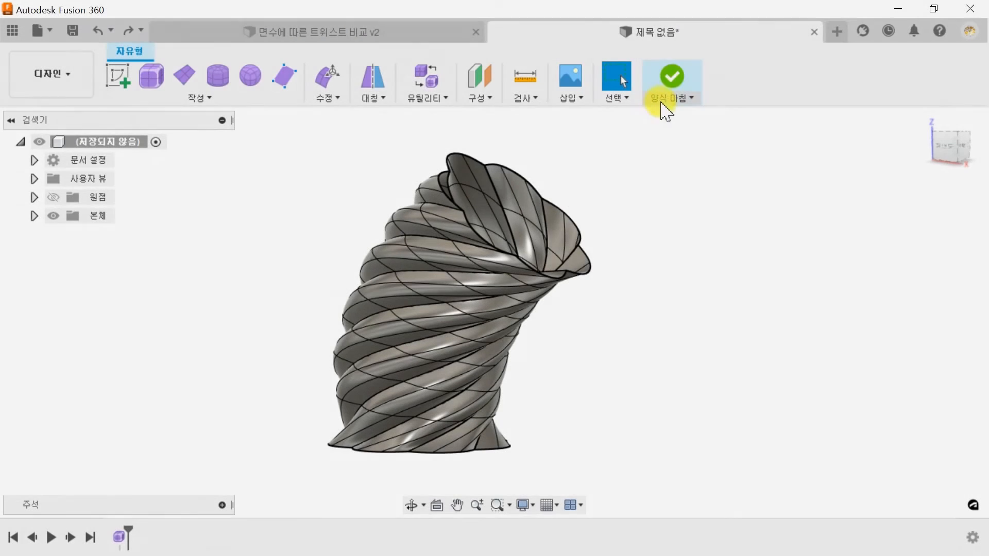
left_click(681, 78)
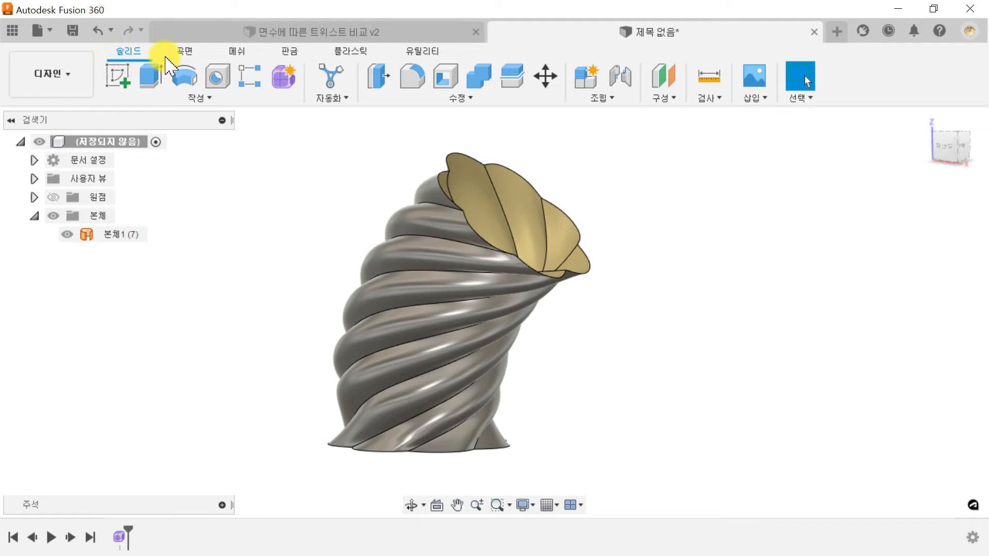
left_click(185, 52)
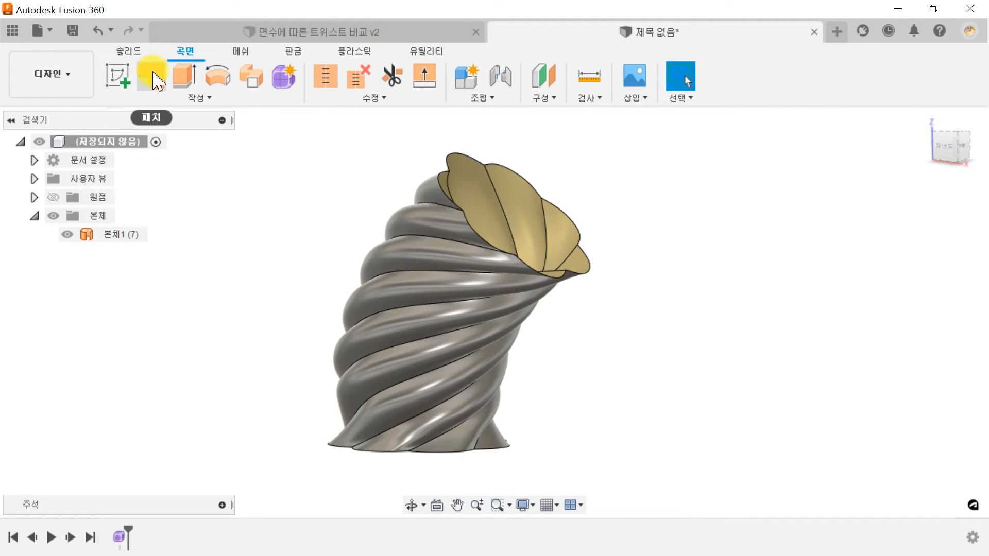
left_click(155, 79)
left_click(459, 156)
key("Return")
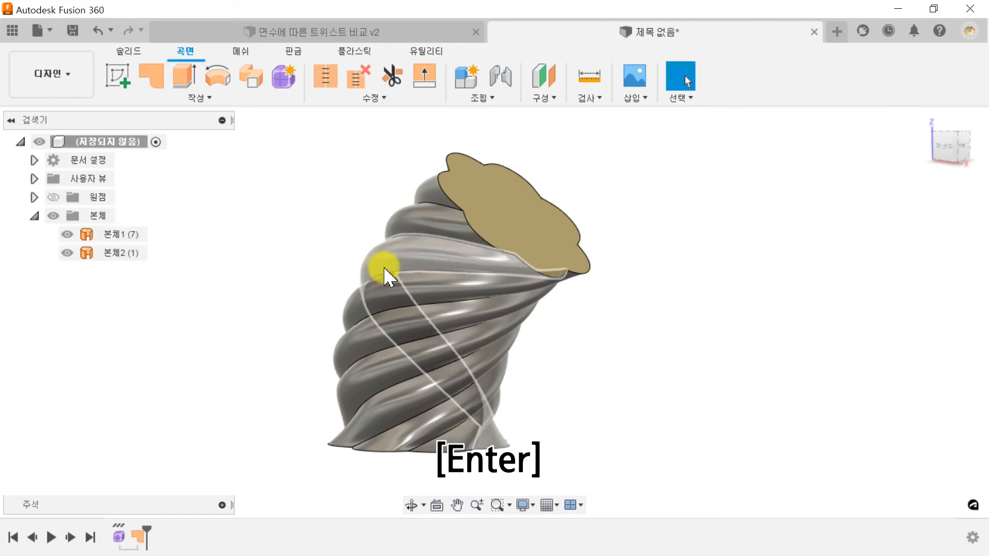
Close the lobed bottom opening of the twisted body with a second Patch surface
middle_click_drag(283, 353, 290, 307, "shift")
left_click(153, 77)
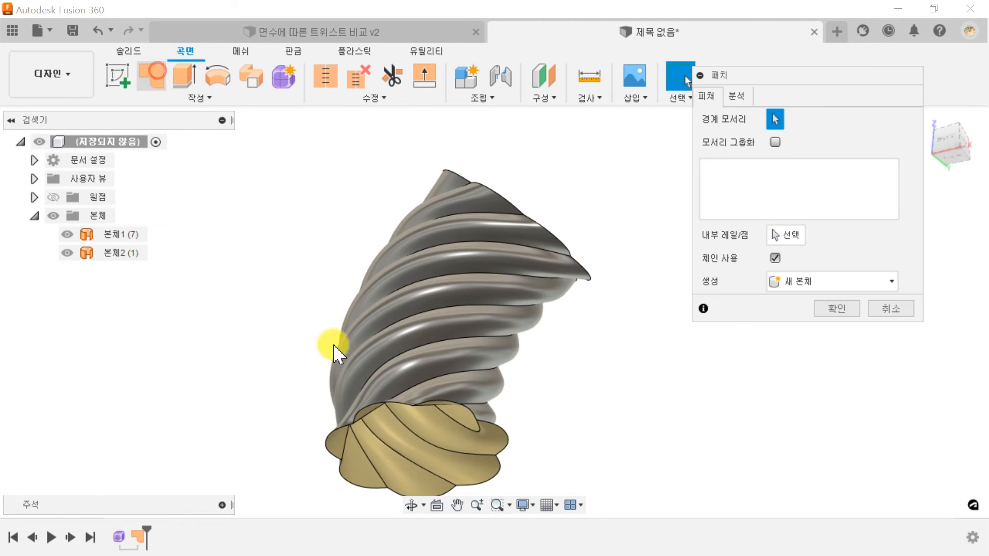
left_click(346, 416)
key("Return")
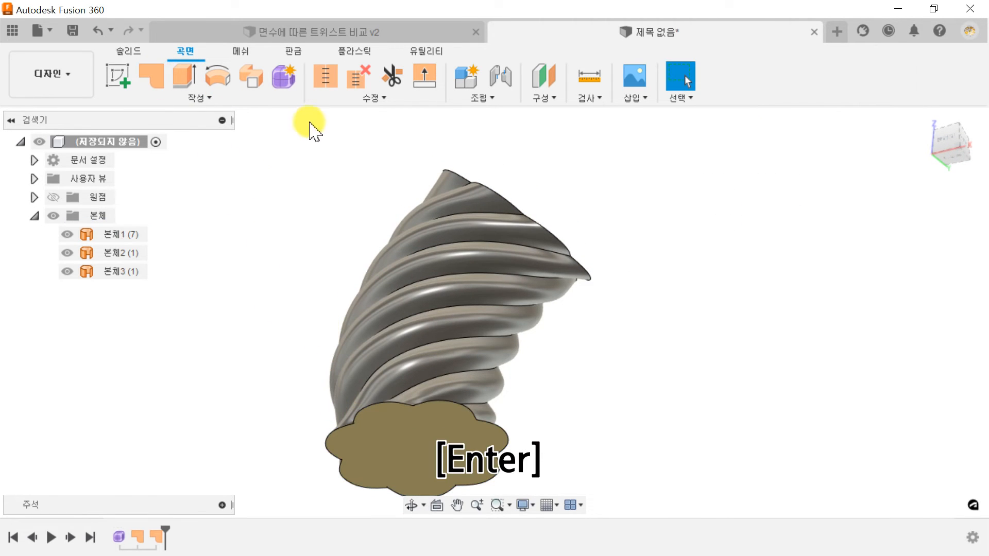
Stitch the twisted side surface and both patches together into one body
left_click(326, 76)
left_click_drag(586, 453, 276, 226)
key("Return")
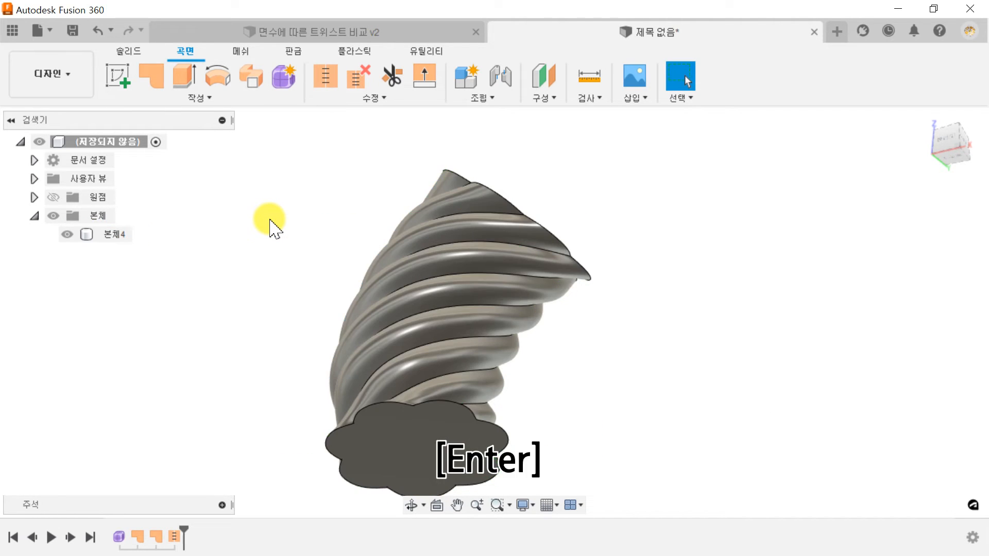
Limit the selection filter to body edges and fillet all spiral groove edges with a 0.5 mm radius
left_click(123, 51)
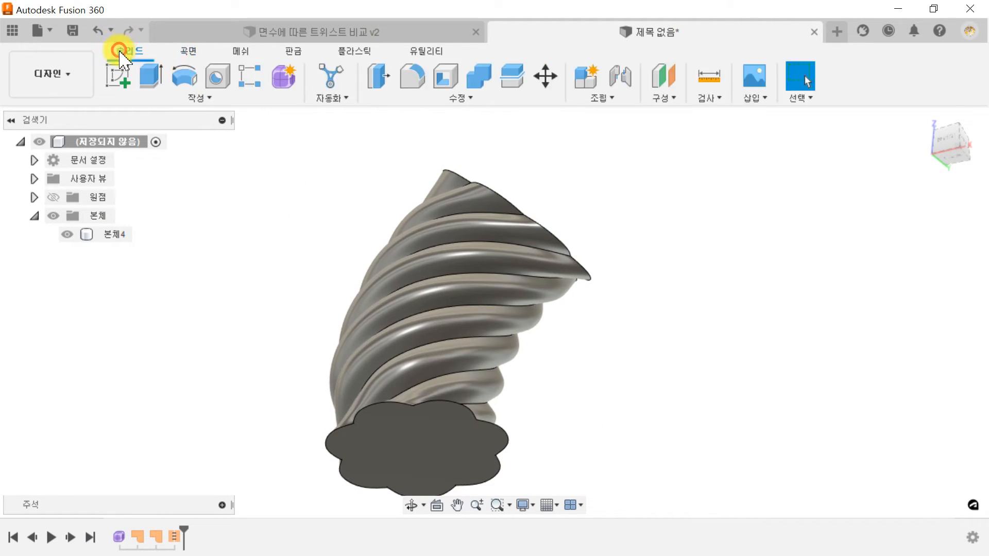
left_click(946, 141)
left_click(415, 76)
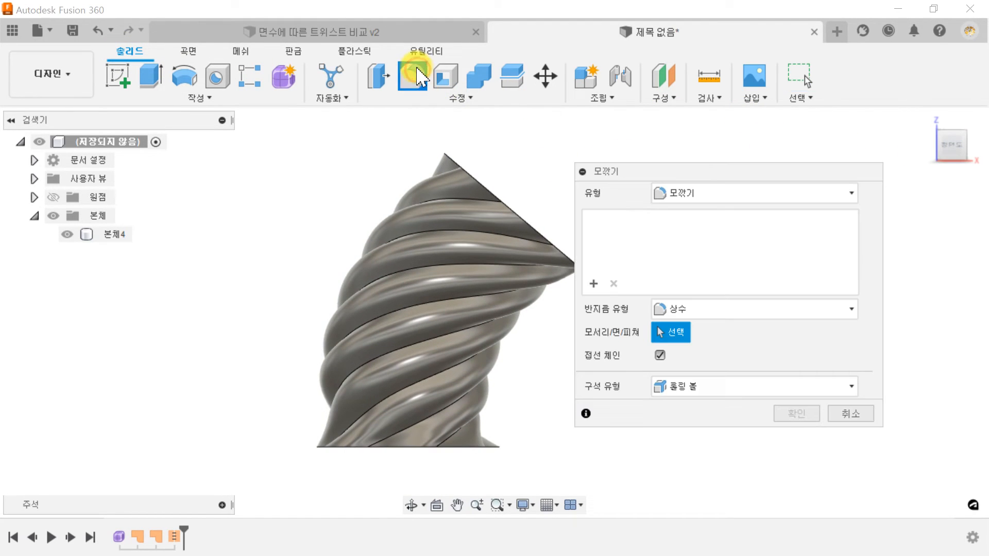
left_click(801, 99)
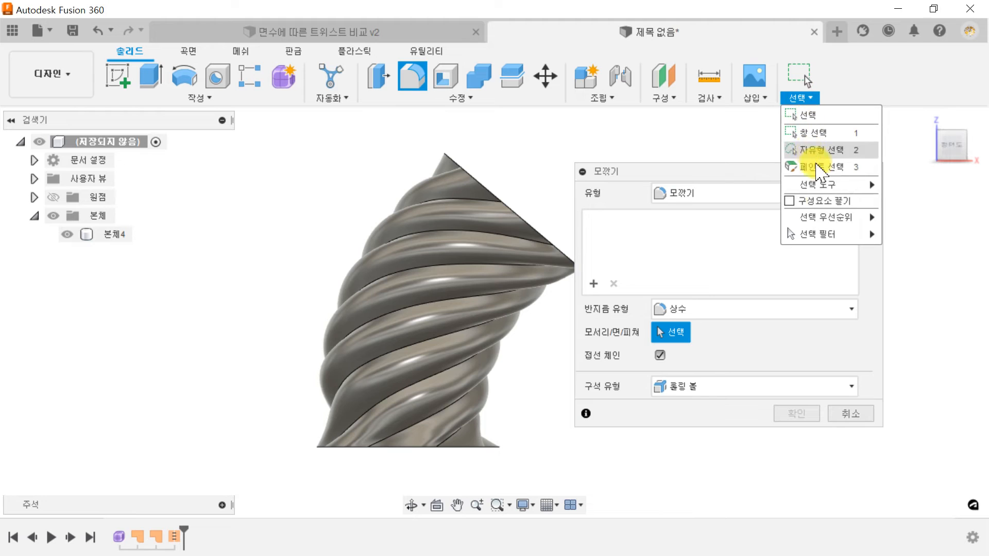
mouse_move(829, 234)
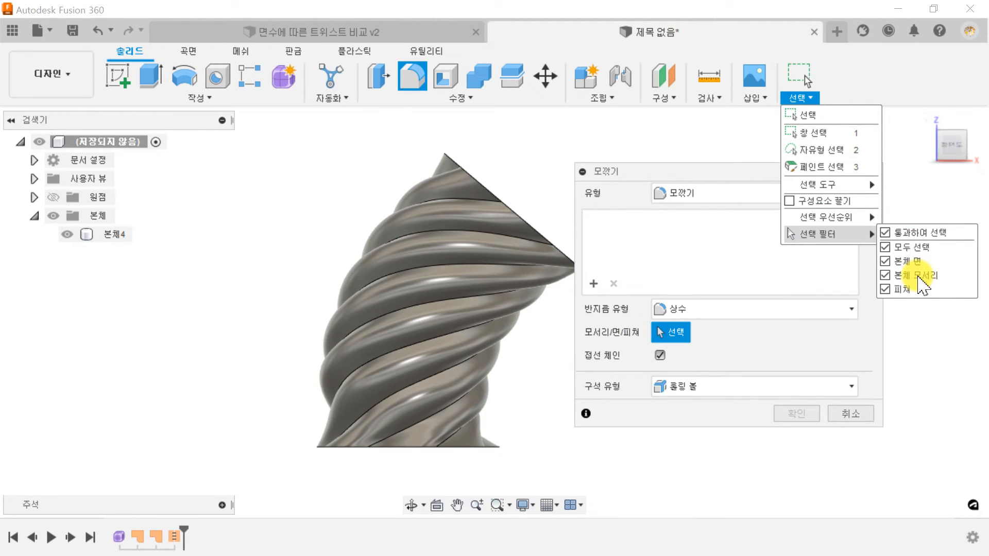
left_click(885, 261)
left_click(885, 289)
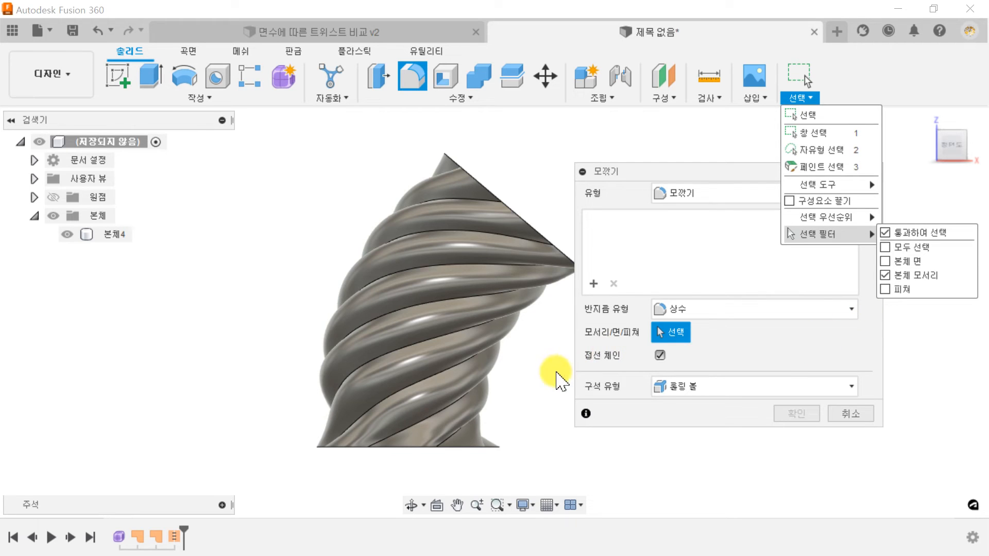
left_click_drag(552, 421, 247, 261)
left_click(742, 220)
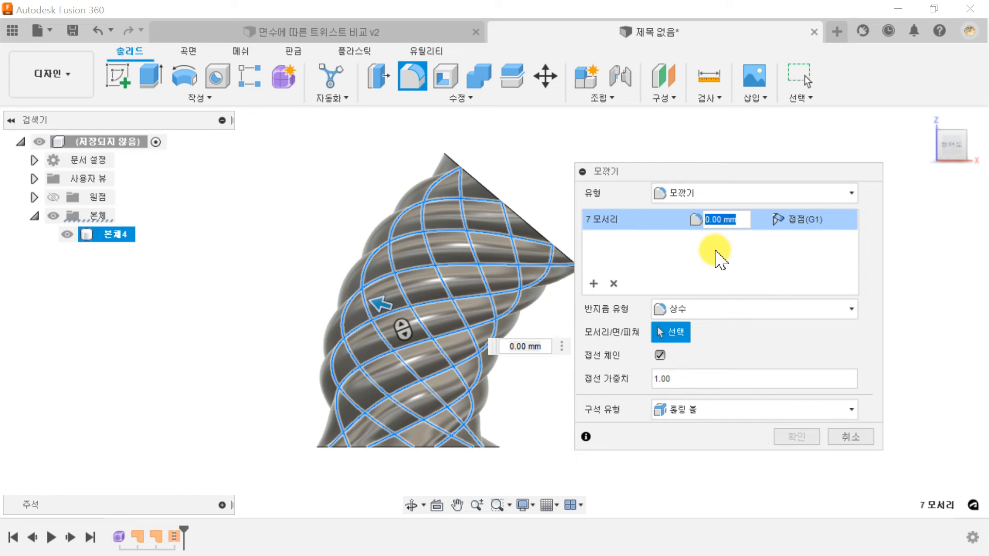
type("0.5")
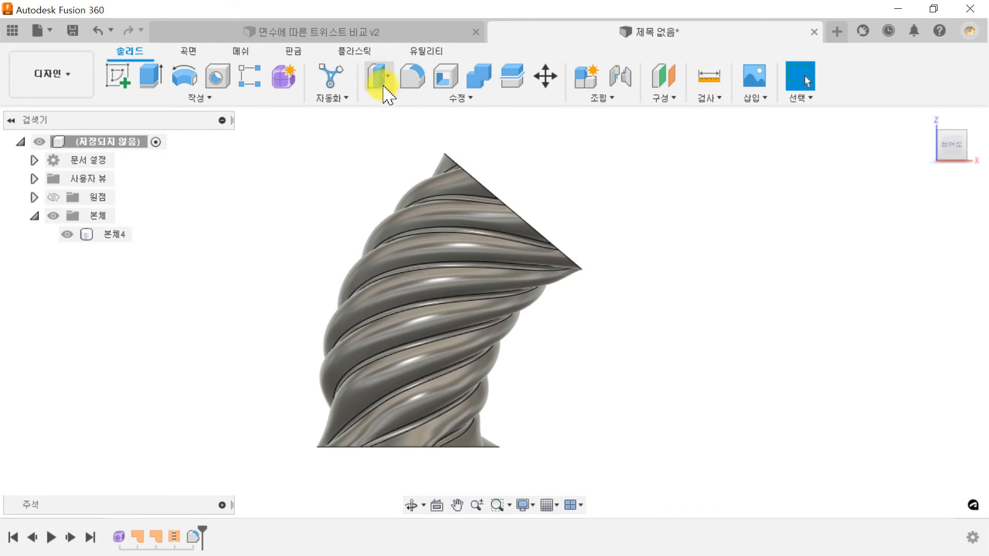
Fillet the outlines of the twisted body's top and bottom faces with a 0.85 mm radius
left_click(412, 76)
middle_click_drag(431, 262, 396, 286, "shift")
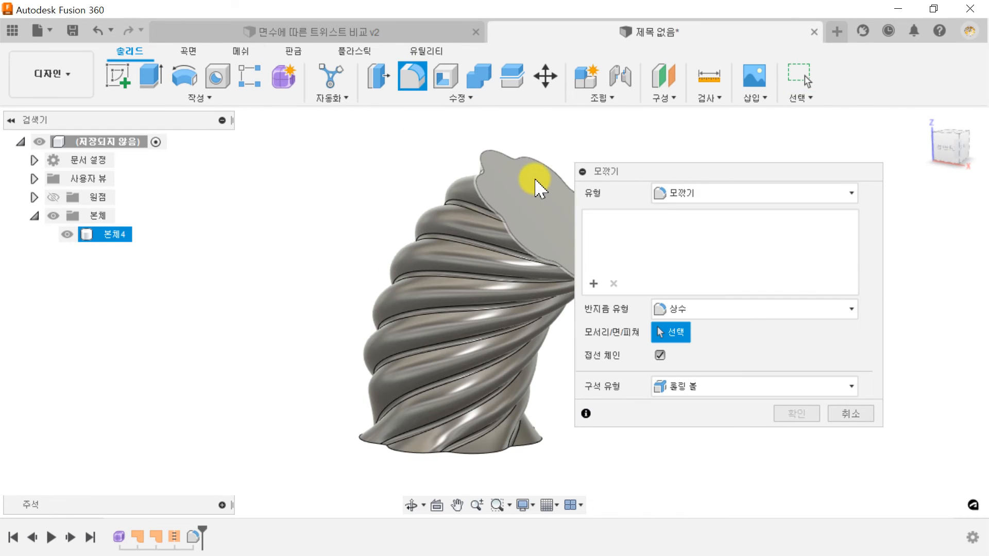
left_click(533, 179)
middle_click_drag(399, 402, 404, 360, "shift")
left_click(411, 457)
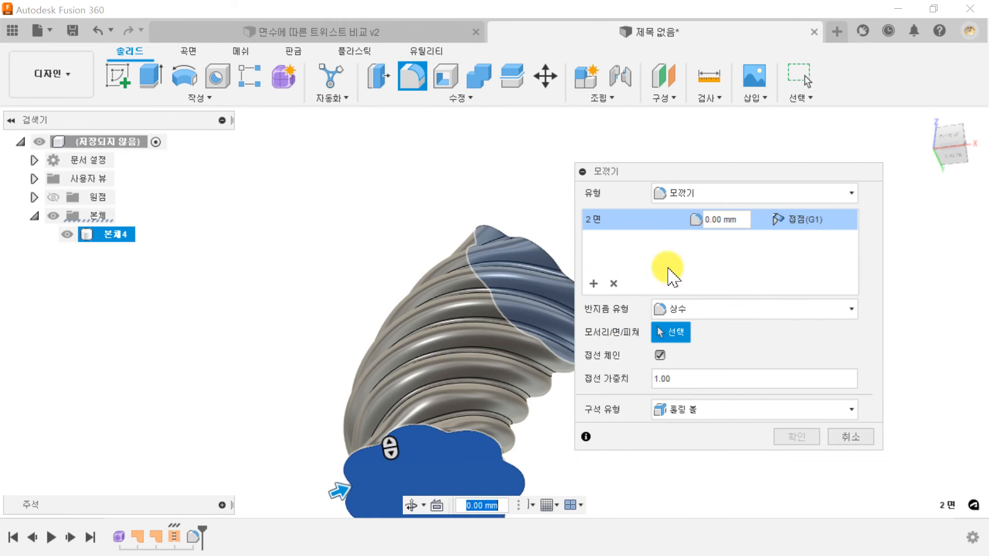
type("0.85")
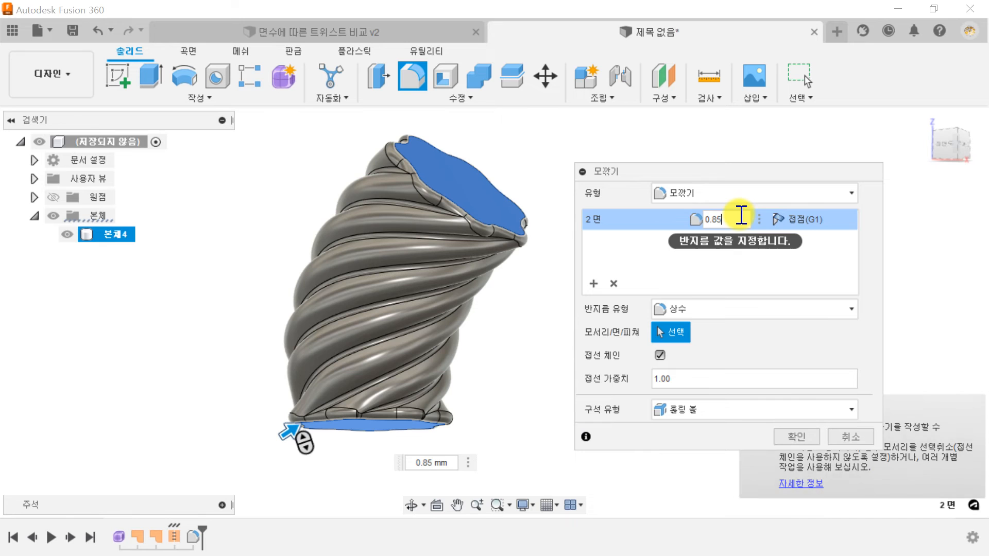
key("Return")
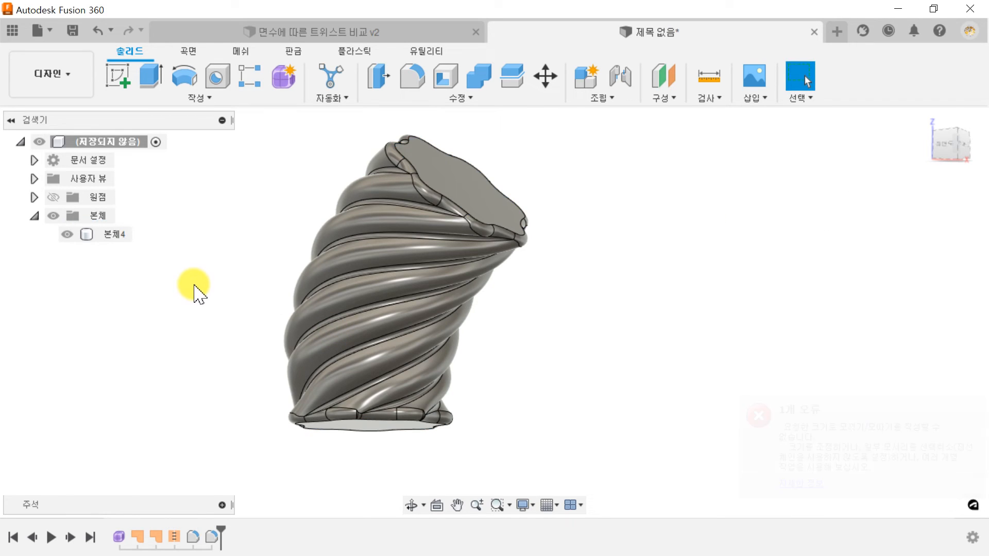
middle_click_drag(222, 280, 274, 297, "shift")
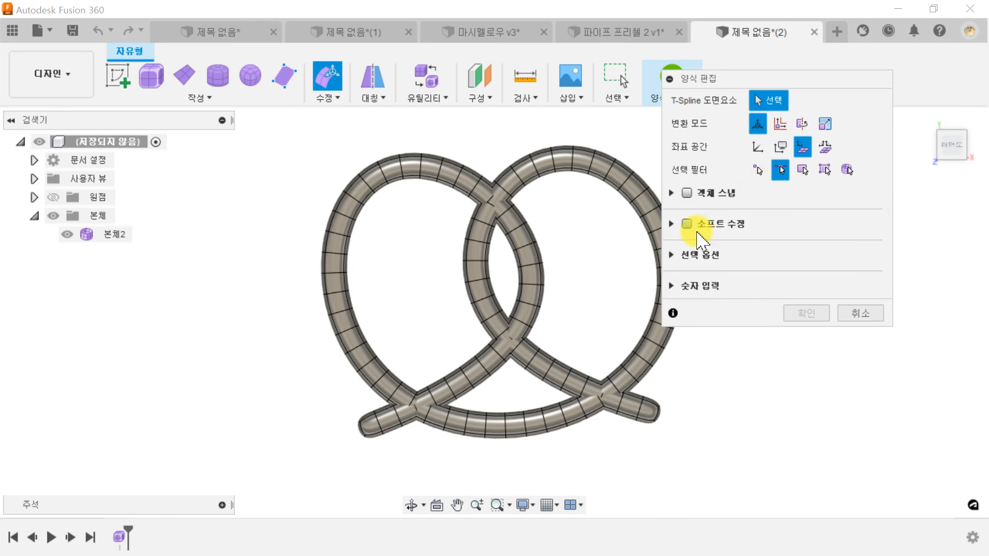
Enable Soft Modification on the pretzel form and select the ring edges along the inner strand from the upper crossing to its free end
left_click(687, 223)
left_click_drag(282, 129, 481, 380)
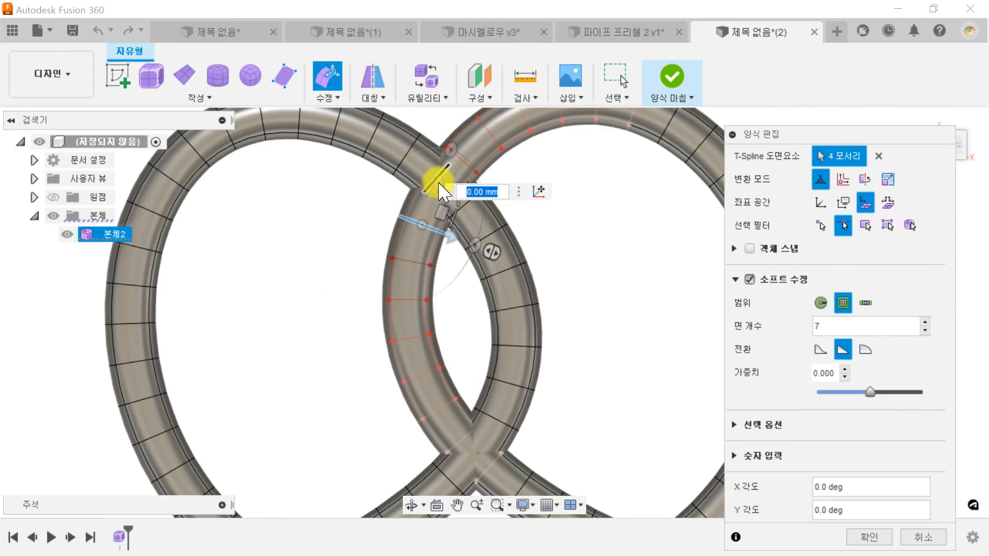
double_click(453, 176)
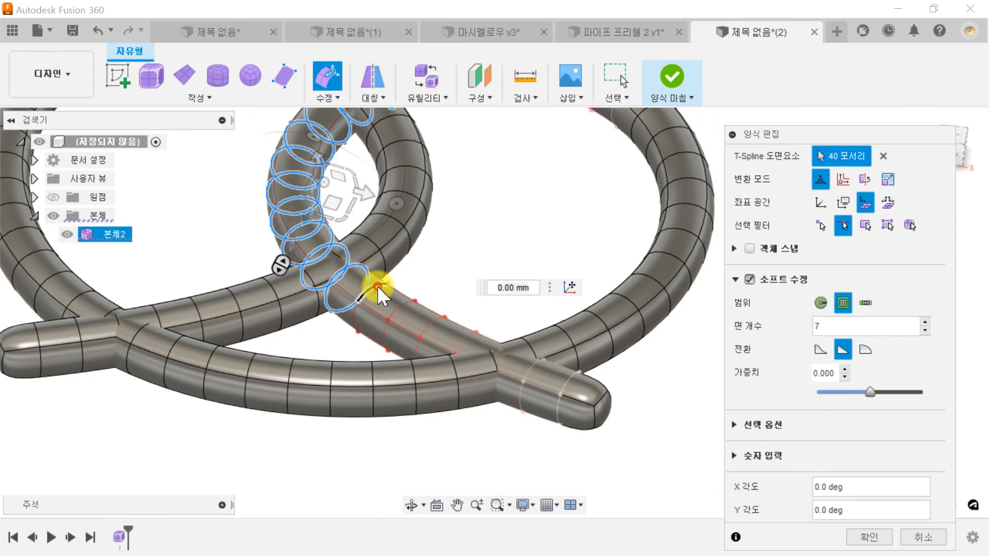
left_click(530, 371, "shift")
left_click(662, 326, "shift")
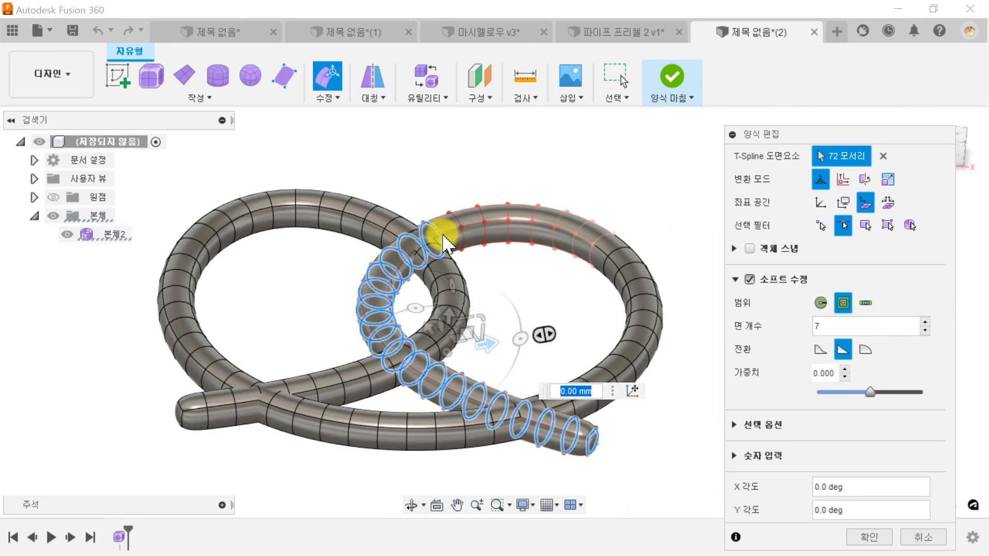
left_click(444, 242, "shift")
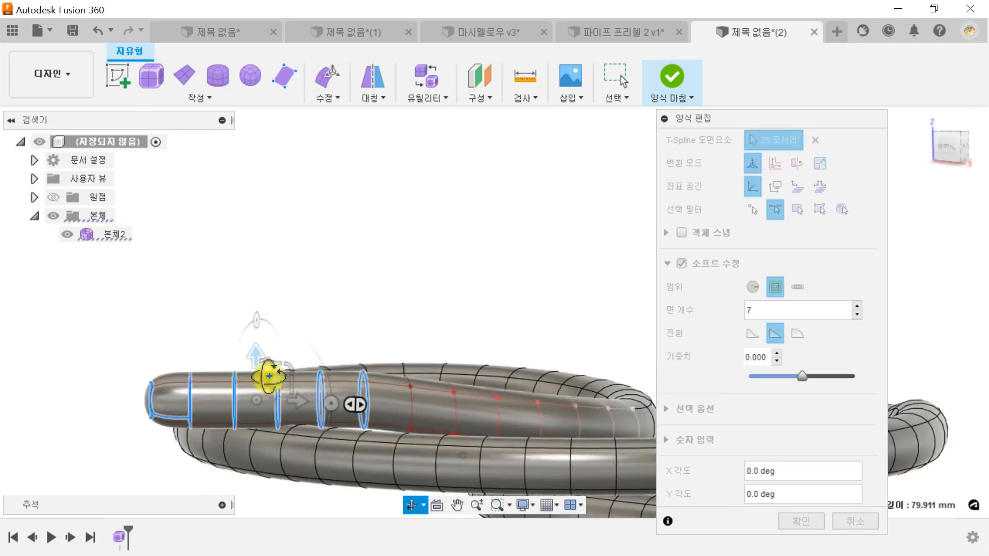
Box-select the ring edges around the pretzel's central loop and shift them vertically, and adjust the height of a single ring near a strand end
left_click_drag(541, 387, 387, 283)
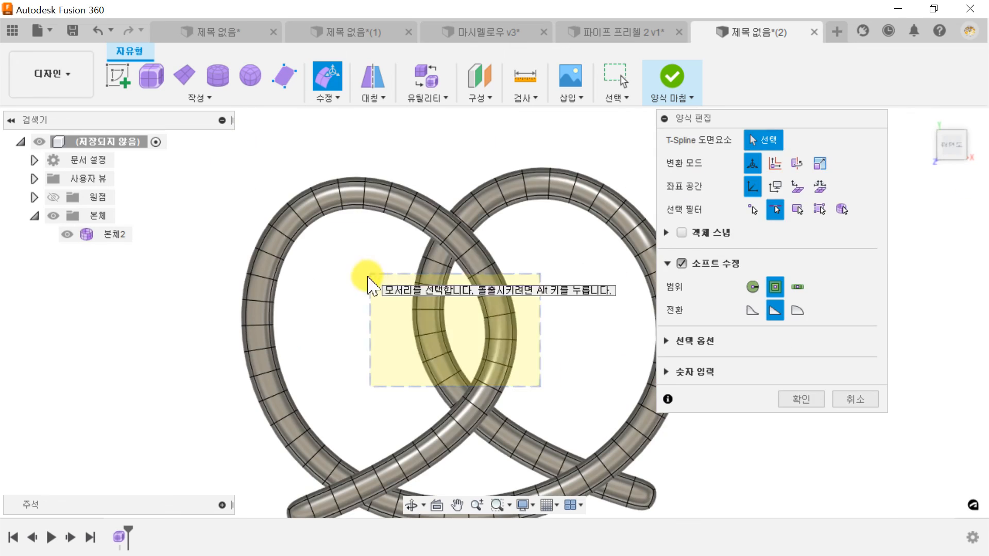
left_click_drag(327, 265, 545, 393)
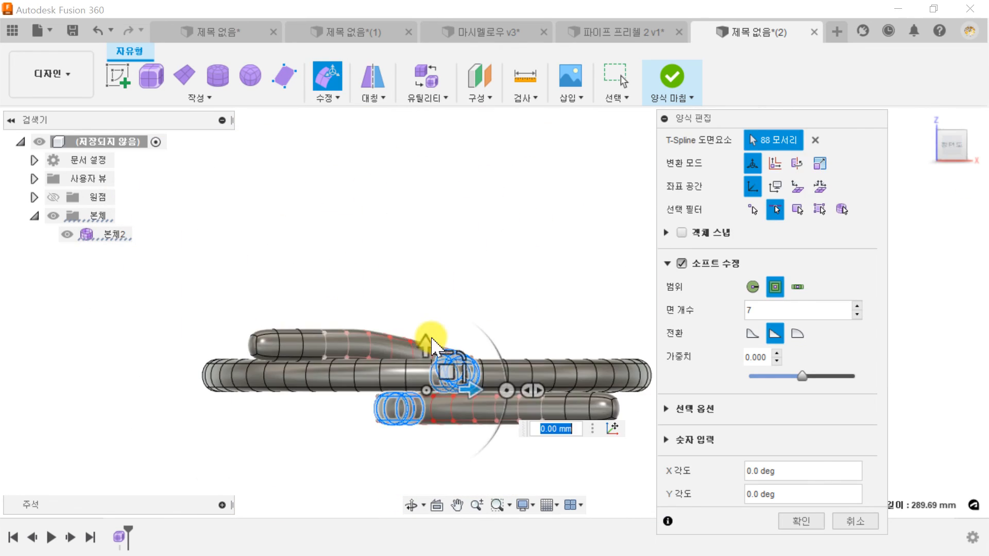
left_click_drag(426, 342, 435, 338)
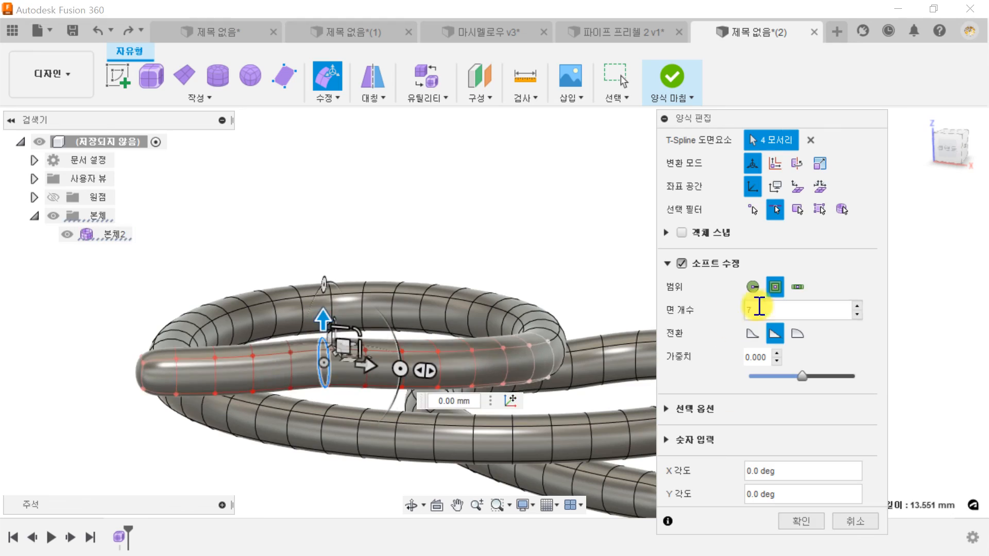
left_click_drag(323, 316, 318, 326)
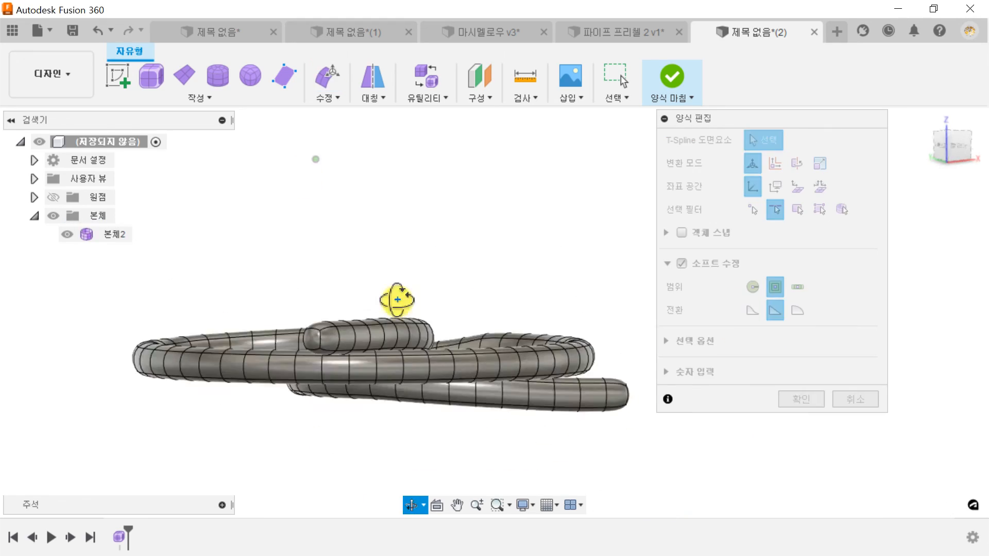